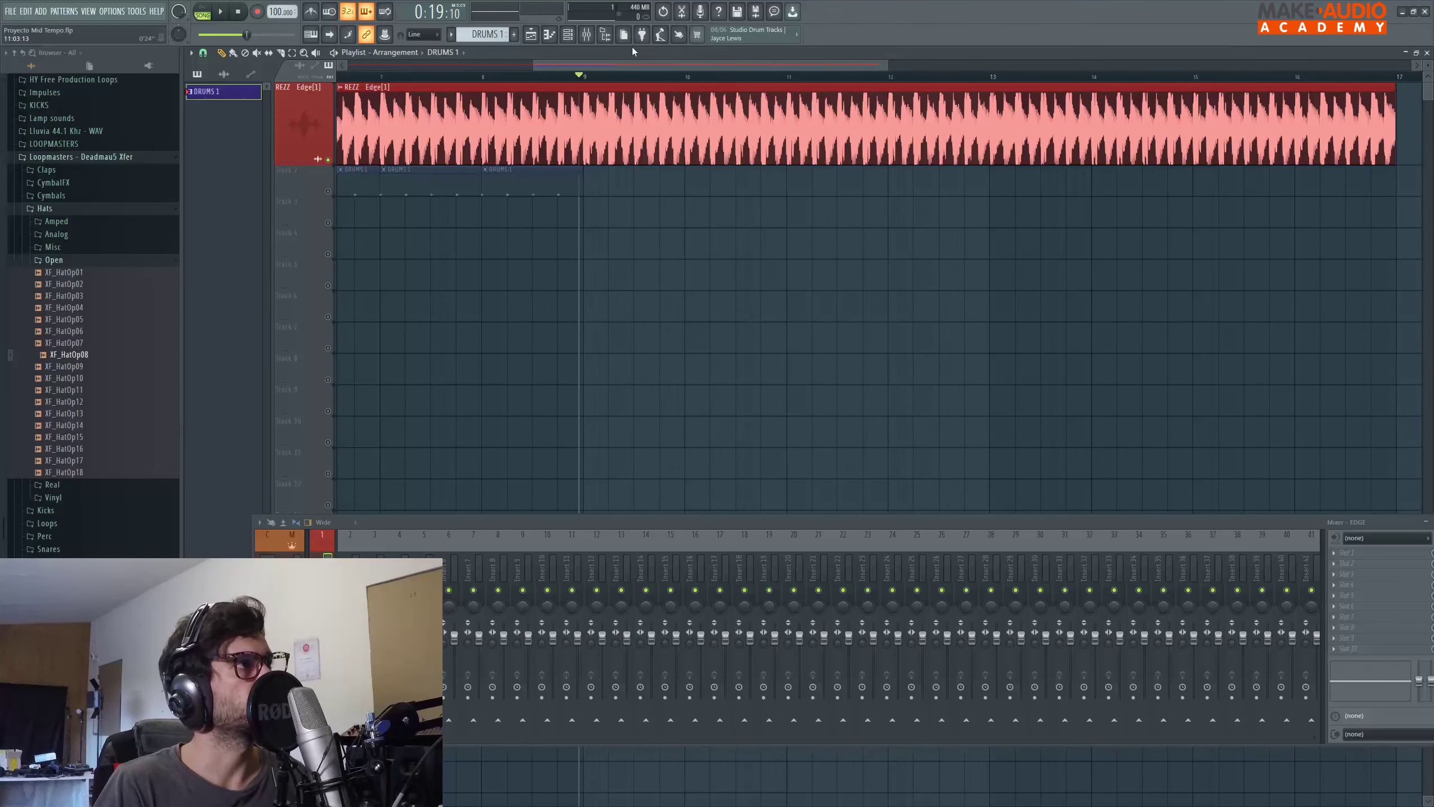
Play the REZZ reference track from bar 9 and listen to its drum groove
{"action": "key", "text": "space"}
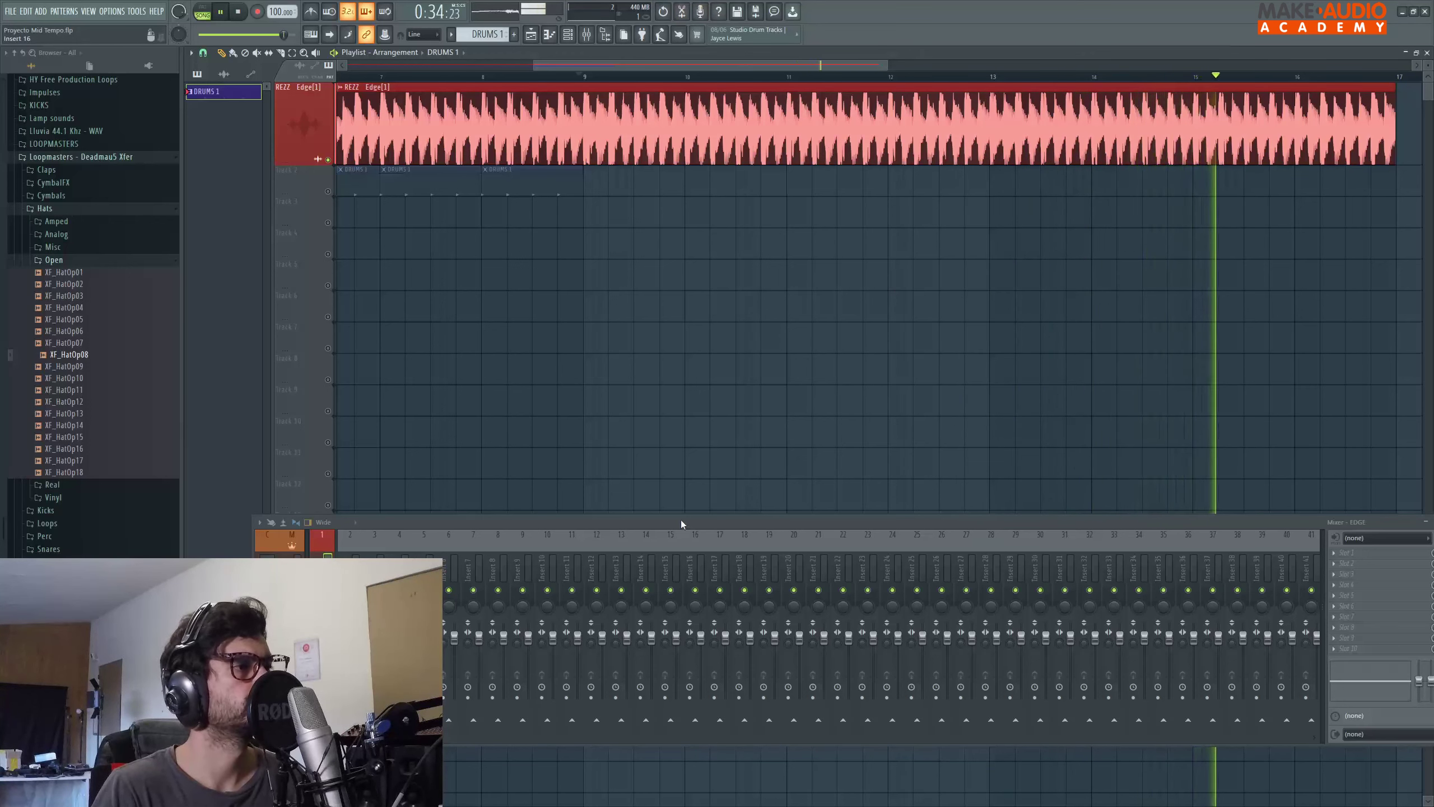
{"action": "left_click_drag", "start_coordinate": [681, 520], "coordinate": [649, 496]}
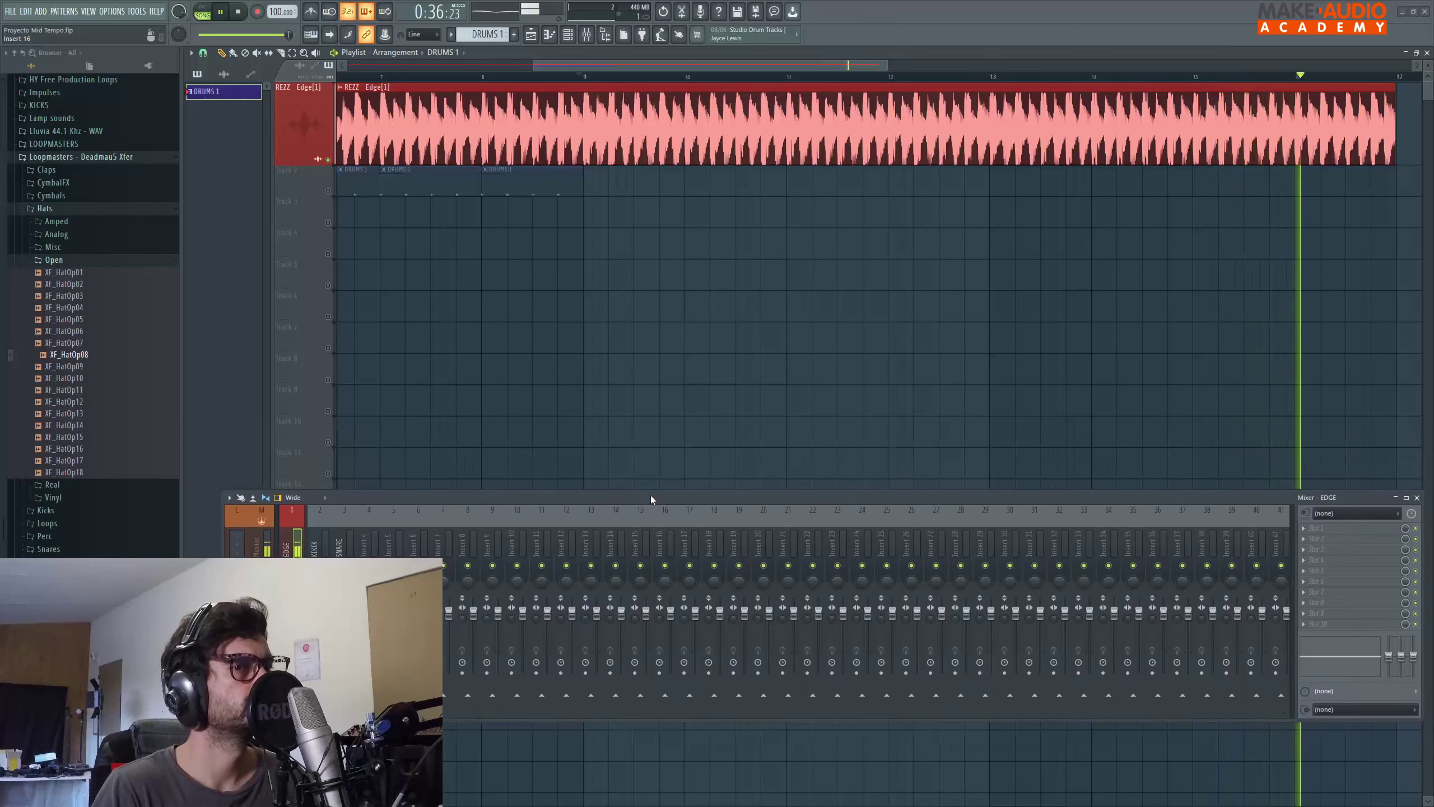
{"action": "left_click", "coordinate": [220, 11]}
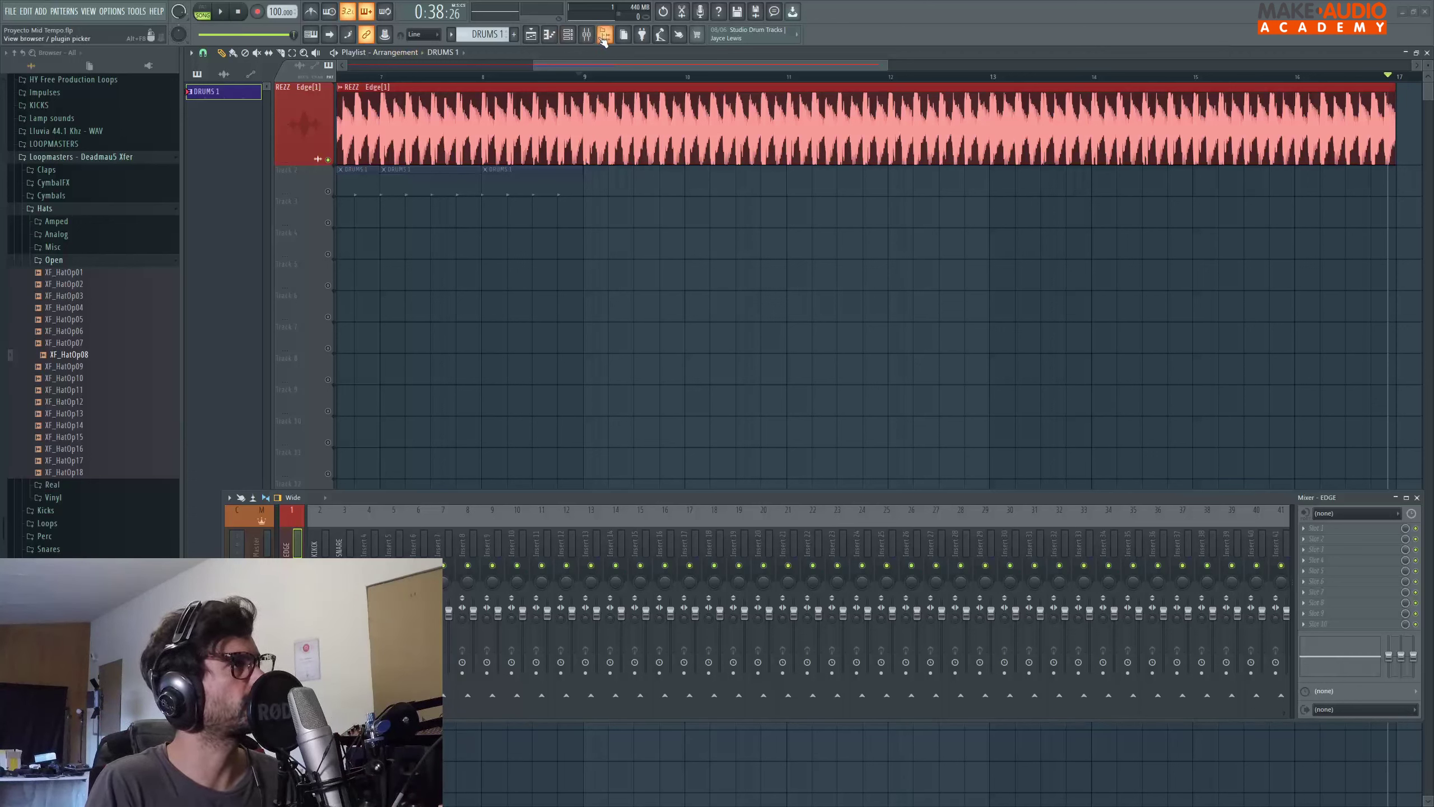
Open the channel rack and clone the DRUMS 1 pattern
{"action": "left_click", "coordinate": [568, 34]}
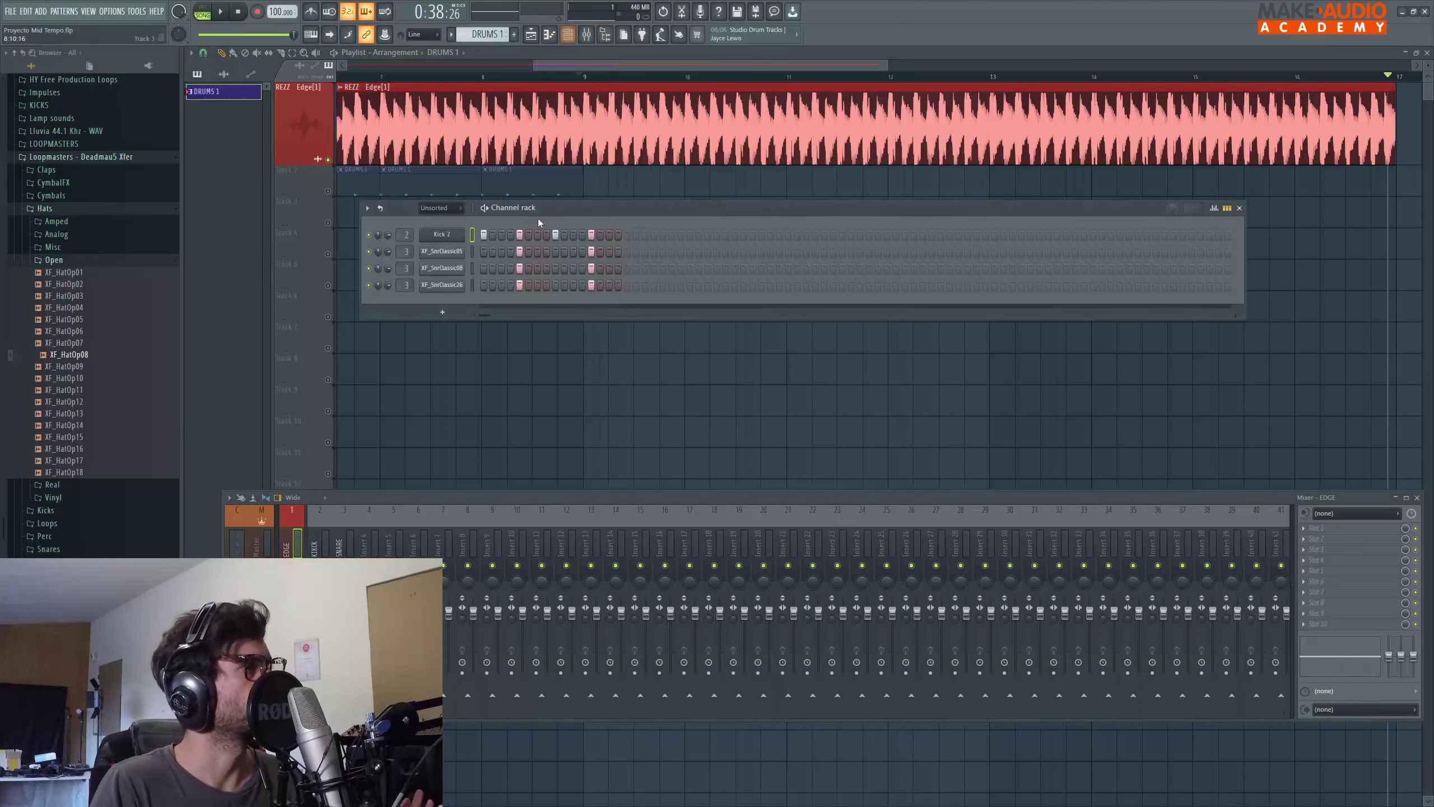
{"action": "left_click", "coordinate": [497, 38]}
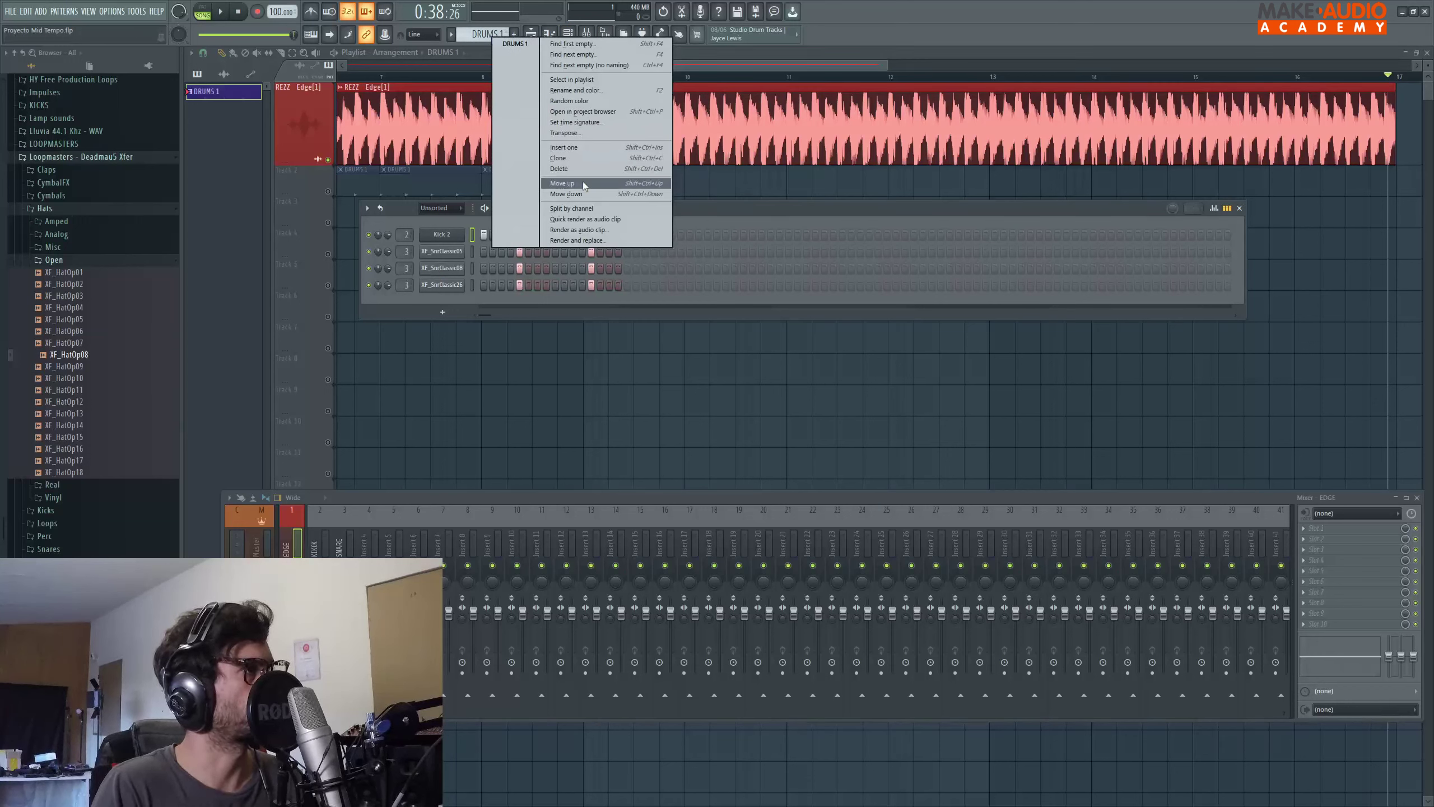
{"action": "left_click", "coordinate": [585, 158]}
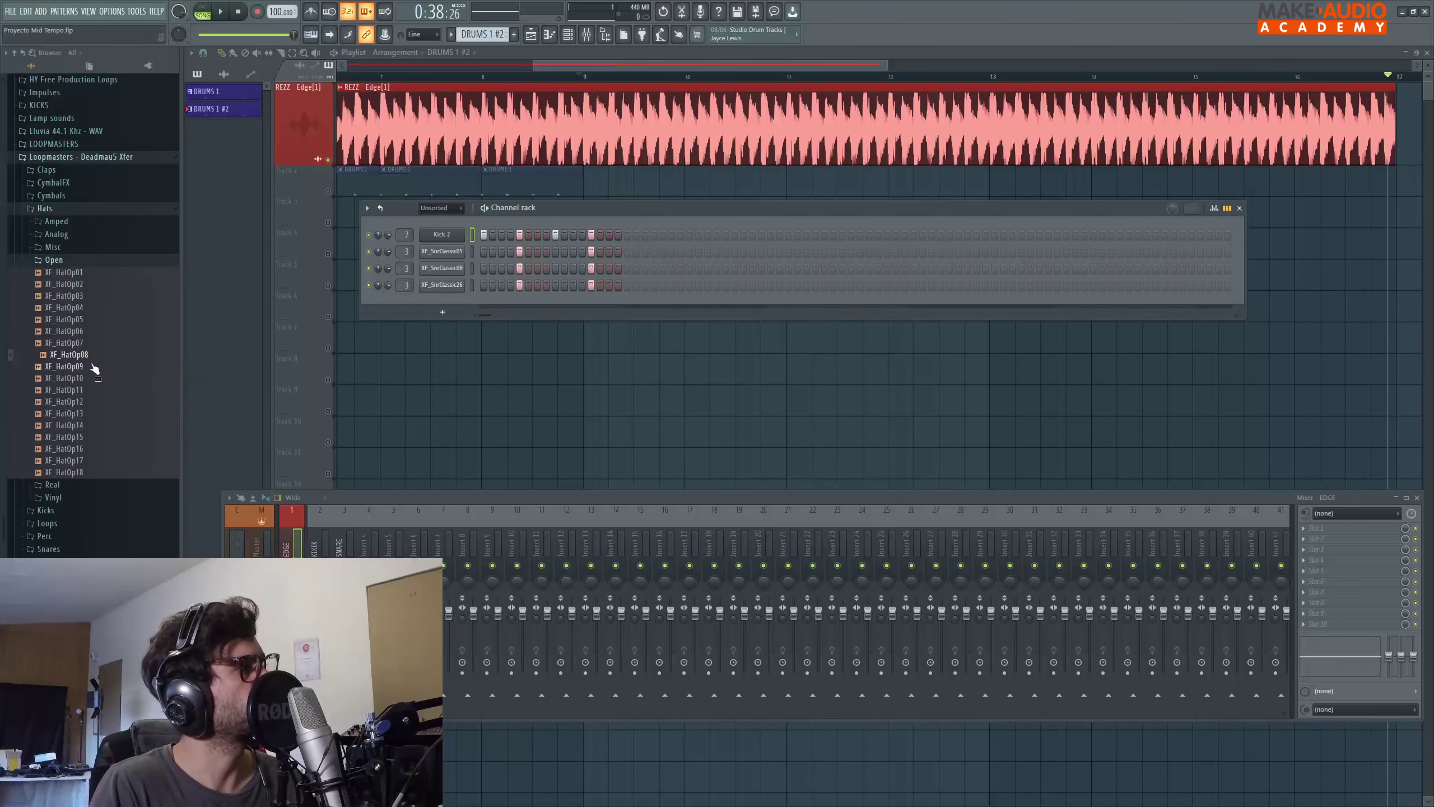
Add the open hat sample XF_HatOp08 as a new channel and route it to mixer track 4
{"action": "left_click_drag", "start_coordinate": [85, 360], "coordinate": [459, 307]}
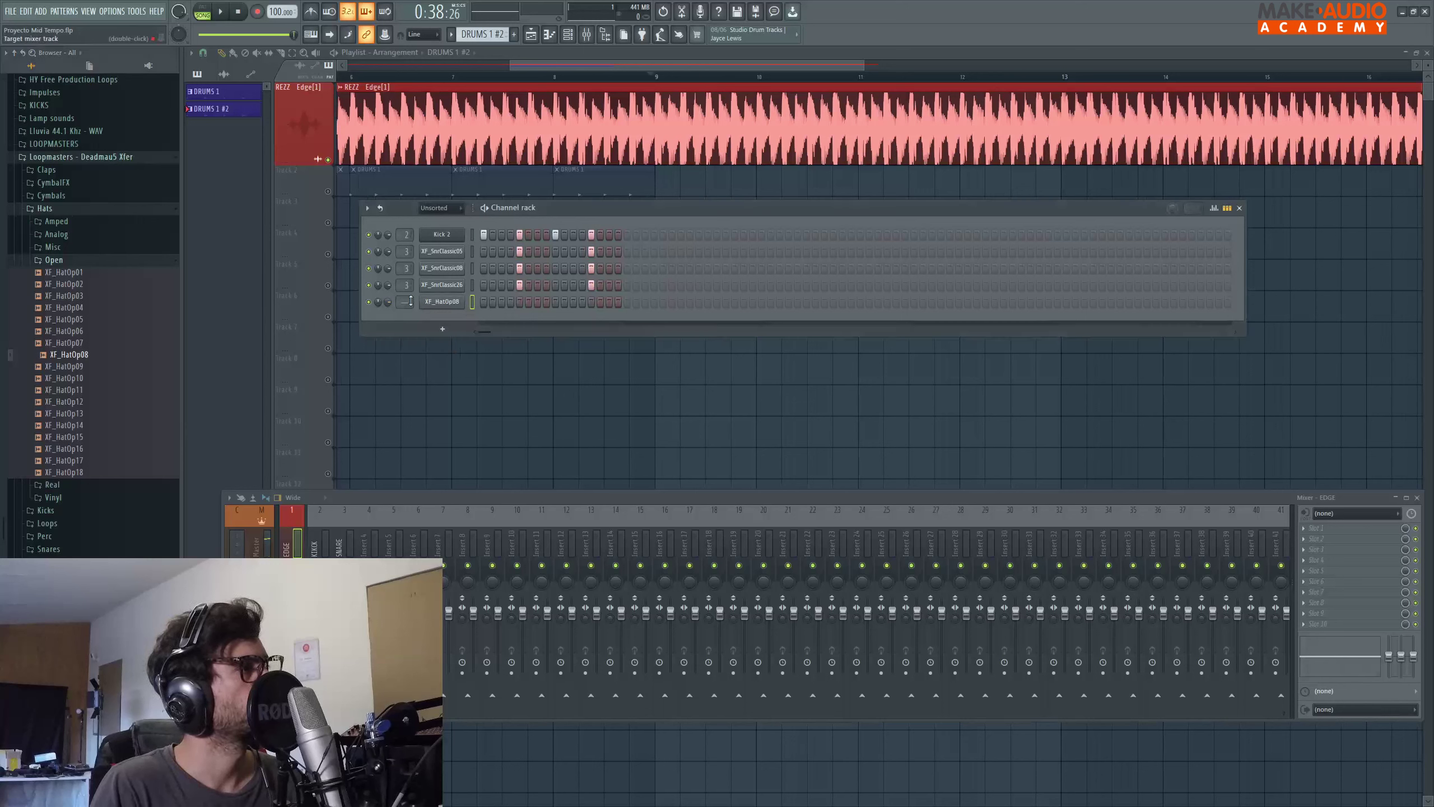
{"action": "scroll", "coordinate": [407, 302], "scroll_direction": "up", "scroll_amount": 2}
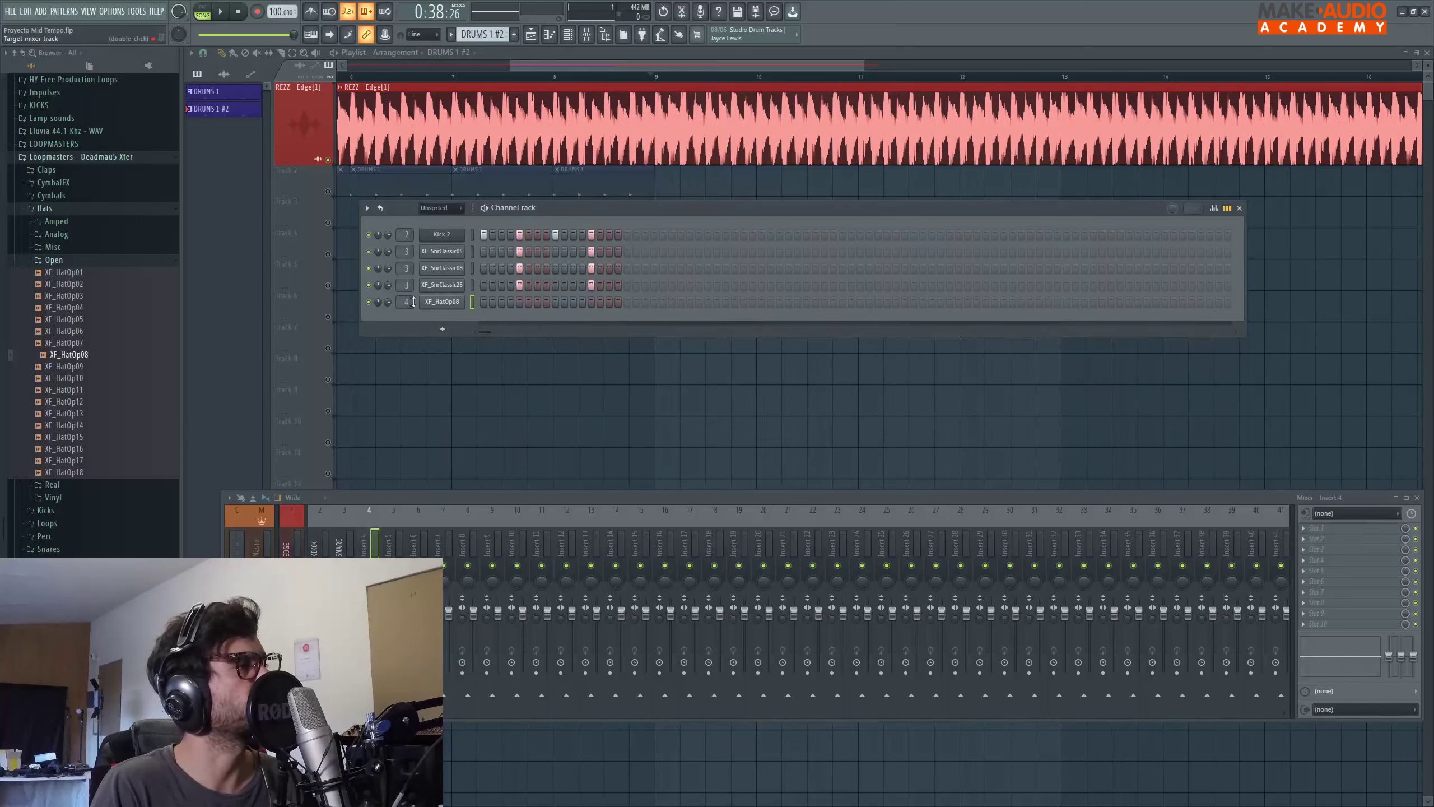
Place open hat hits on steps 1, 3, 5 and 7 of the cloned pattern while previewing it in pattern mode
{"action": "left_click", "coordinate": [485, 302]}
{"action": "key", "text": "l"}
{"action": "key", "text": "space"}
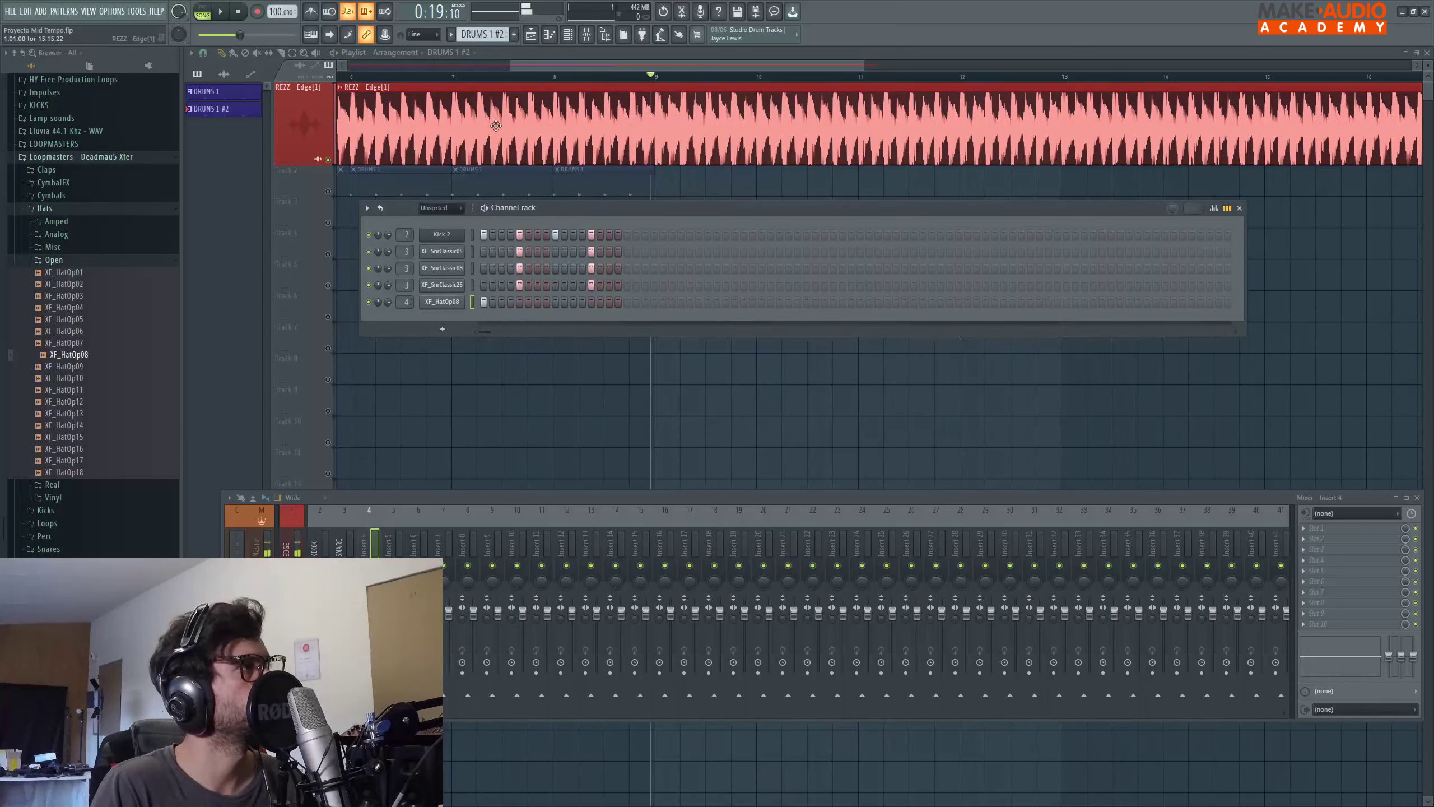
{"action": "left_click", "coordinate": [509, 302]}
{"action": "key", "text": "space"}
{"action": "left_click", "coordinate": [501, 300]}
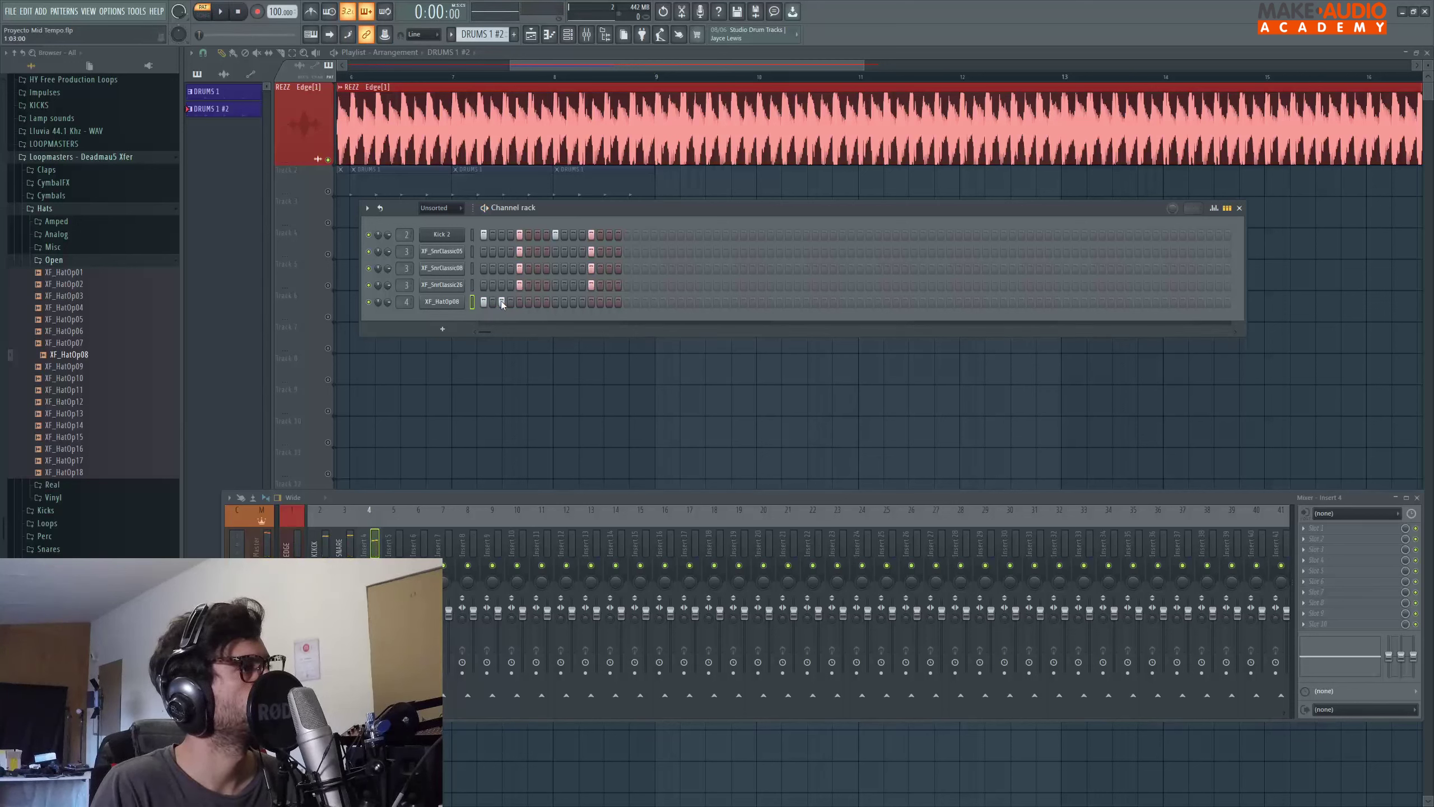
{"action": "key", "text": "space"}
{"action": "left_click", "coordinate": [537, 302]}
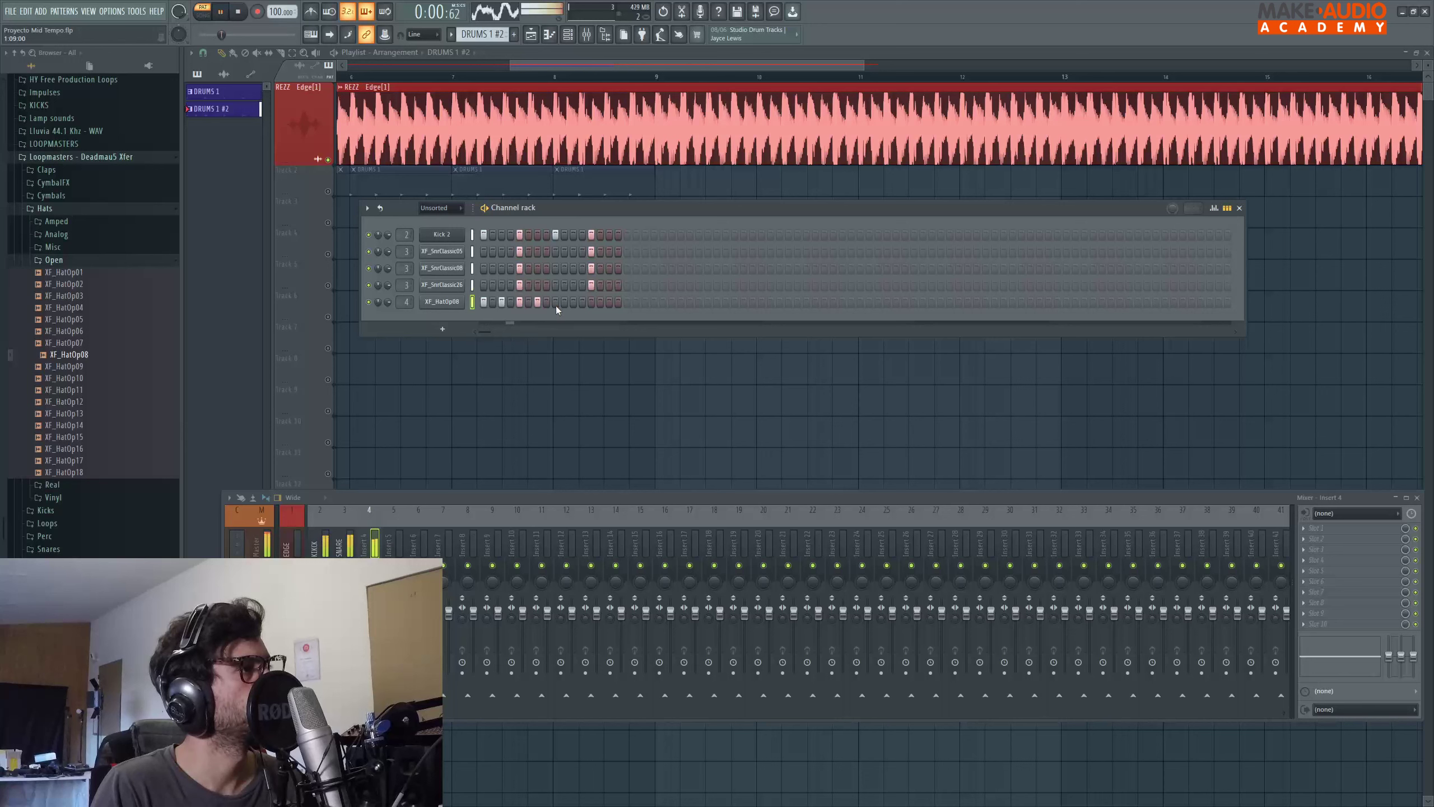
Continue the open hat hits on steps 9, 11, 13 and 15 and play back the drum loop
{"action": "left_click", "coordinate": [564, 302]}
{"action": "key", "text": "space"}
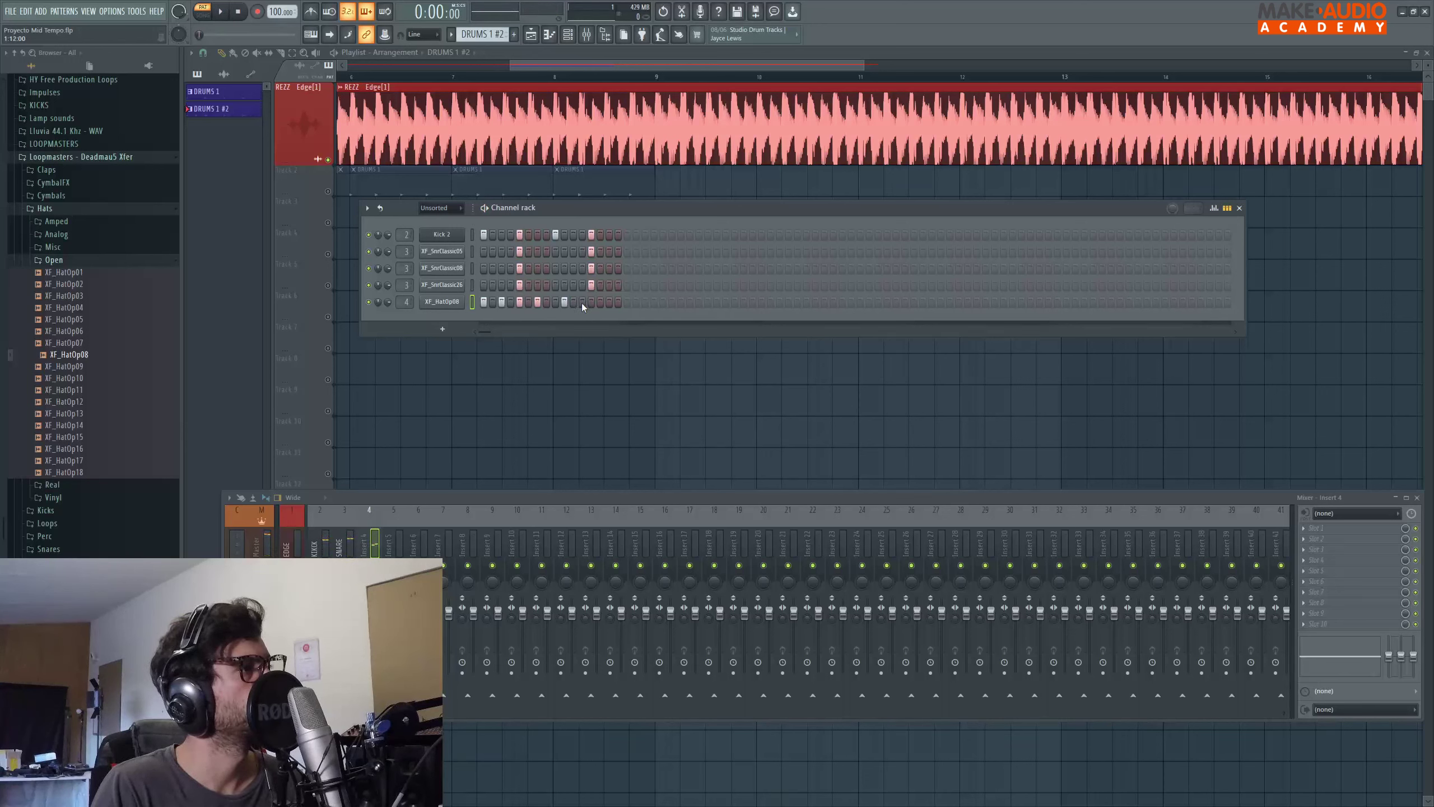
{"action": "key", "text": "space"}
{"action": "left_click", "coordinate": [557, 302]}
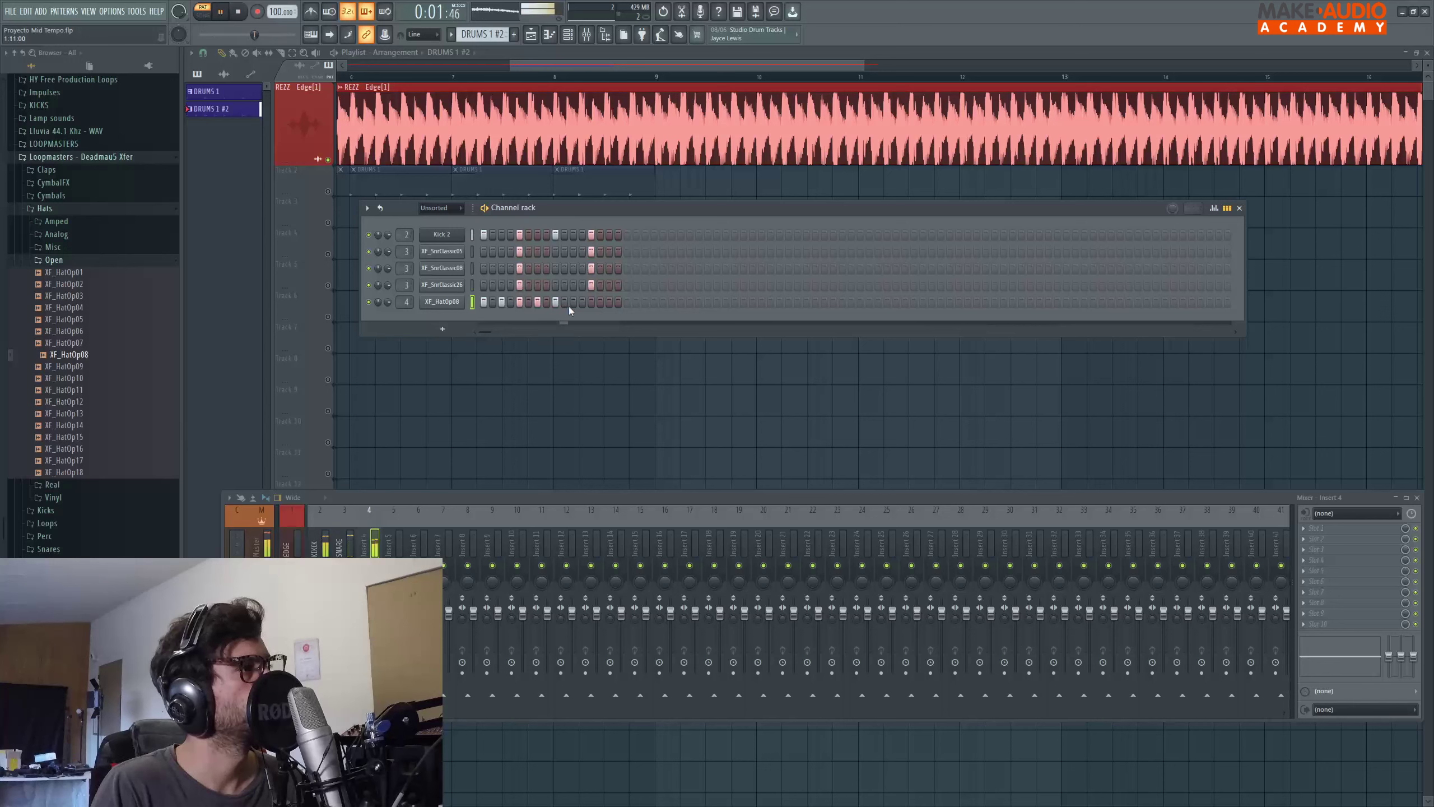
{"action": "left_click", "coordinate": [574, 302]}
{"action": "left_click", "coordinate": [608, 302]}
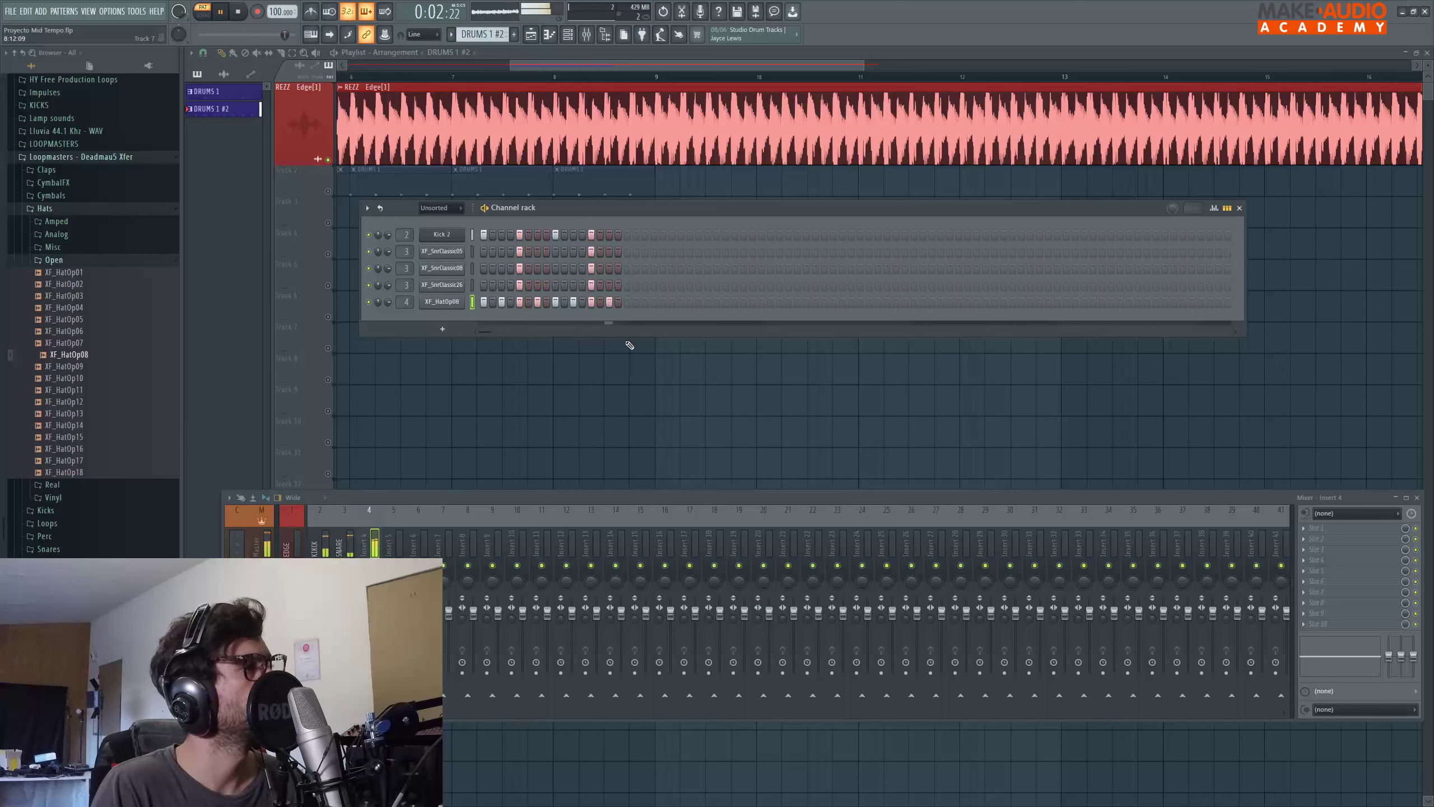
{"action": "left_click", "coordinate": [236, 12]}
{"action": "left_click", "coordinate": [226, 13]}
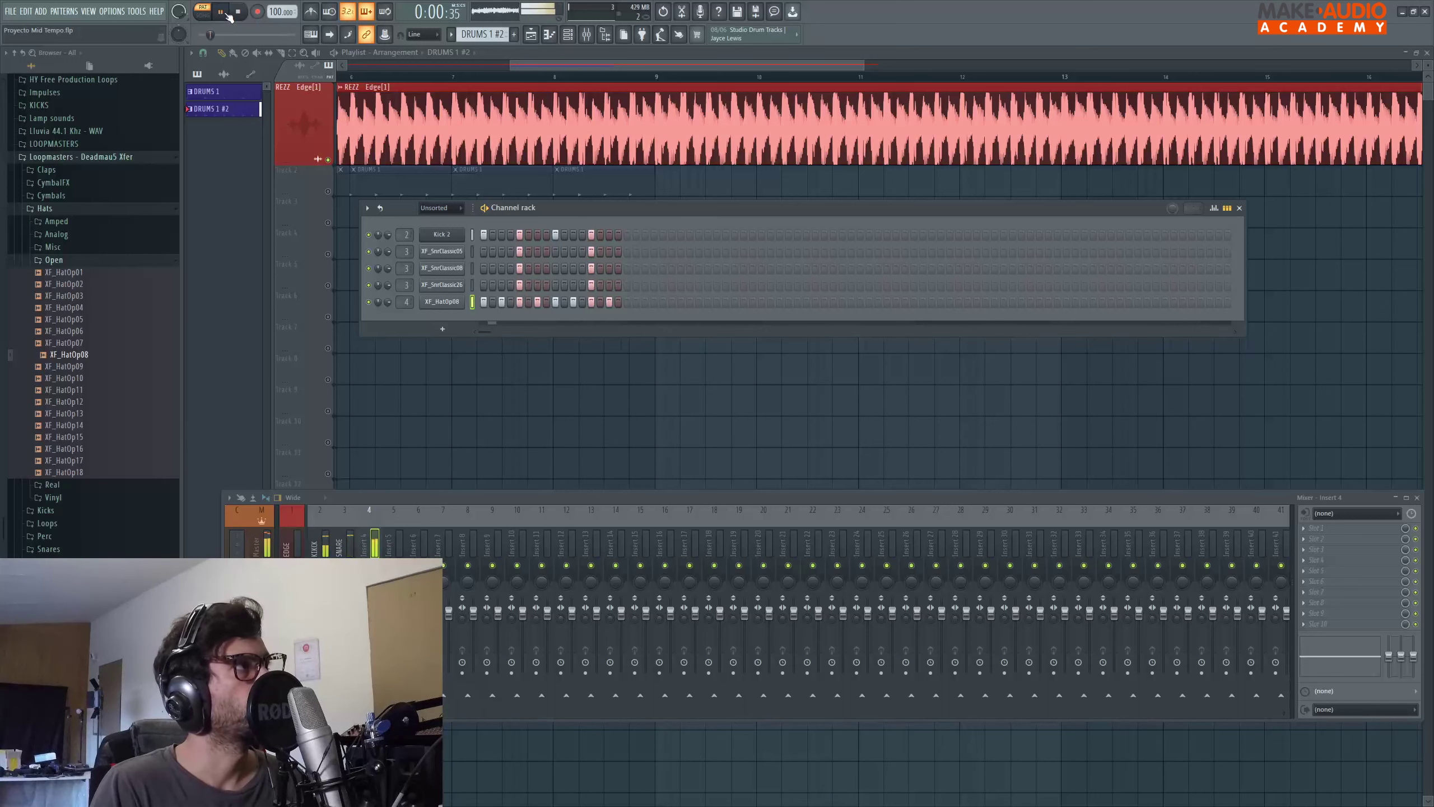
{"action": "key", "text": "space"}
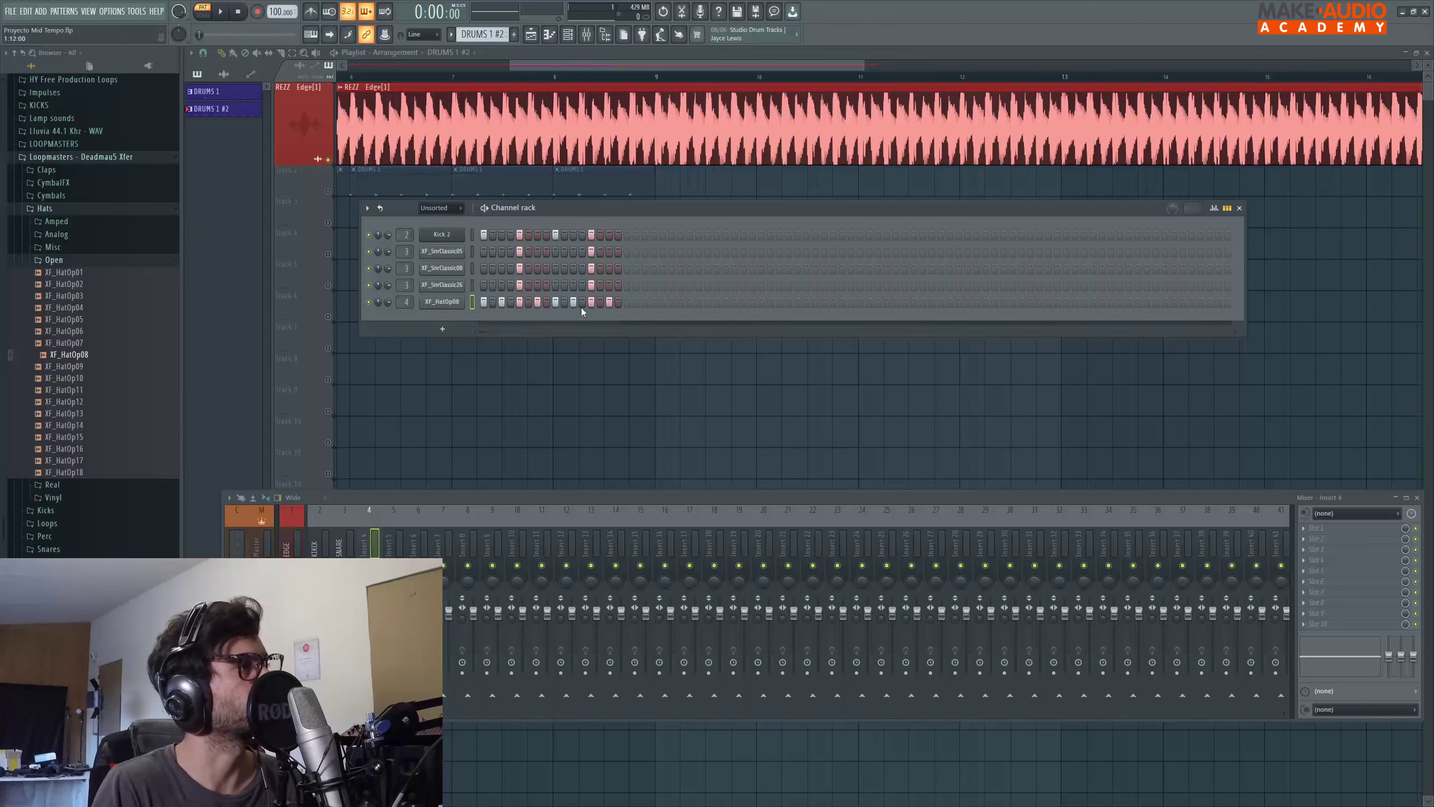
Audition XF_HatOp09 and add the XF_HatOp10 sample as a second open hat channel
{"action": "left_click_drag", "start_coordinate": [503, 496], "coordinate": [138, 421]}
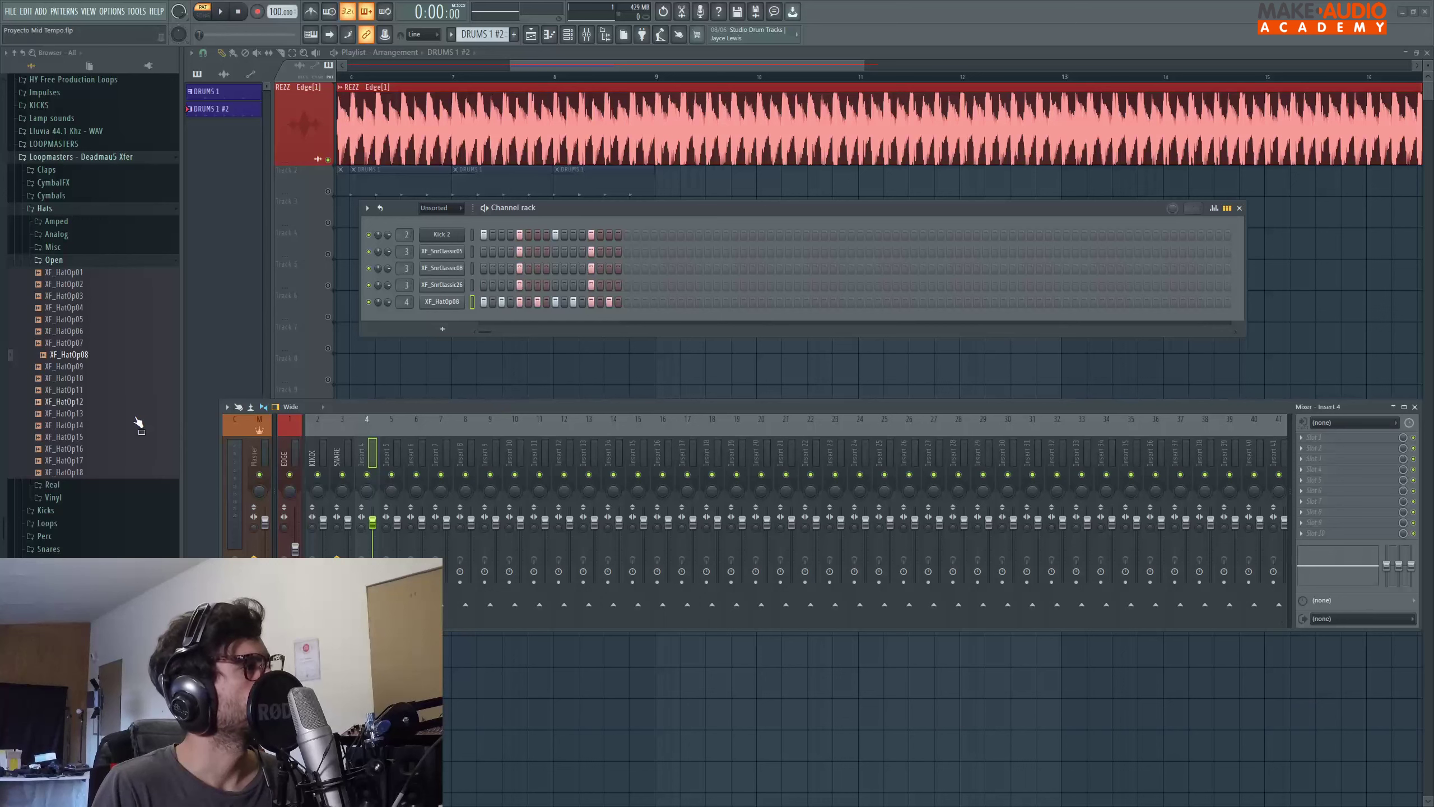
{"action": "left_click", "coordinate": [84, 379]}
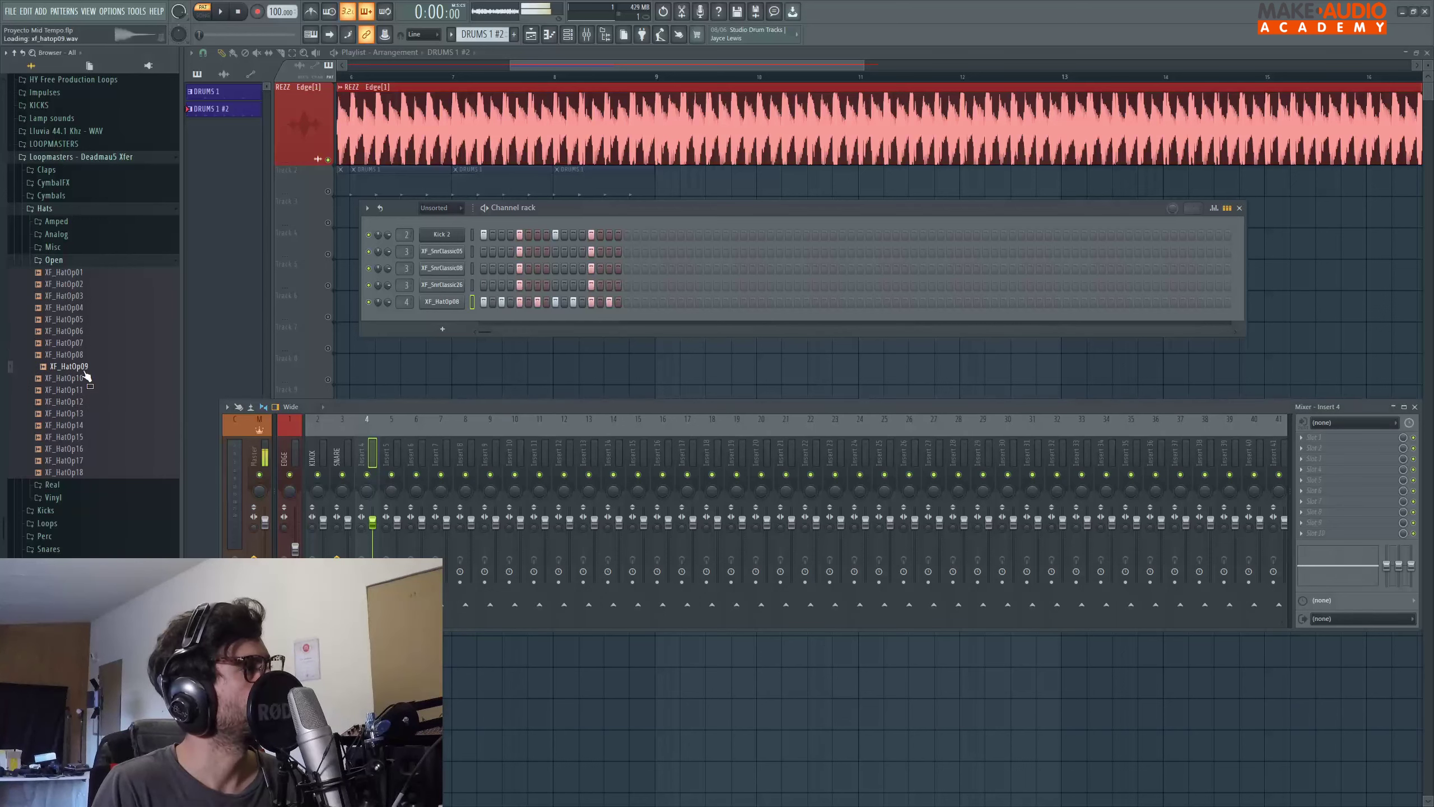
{"action": "left_click_drag", "start_coordinate": [87, 392], "coordinate": [464, 324]}
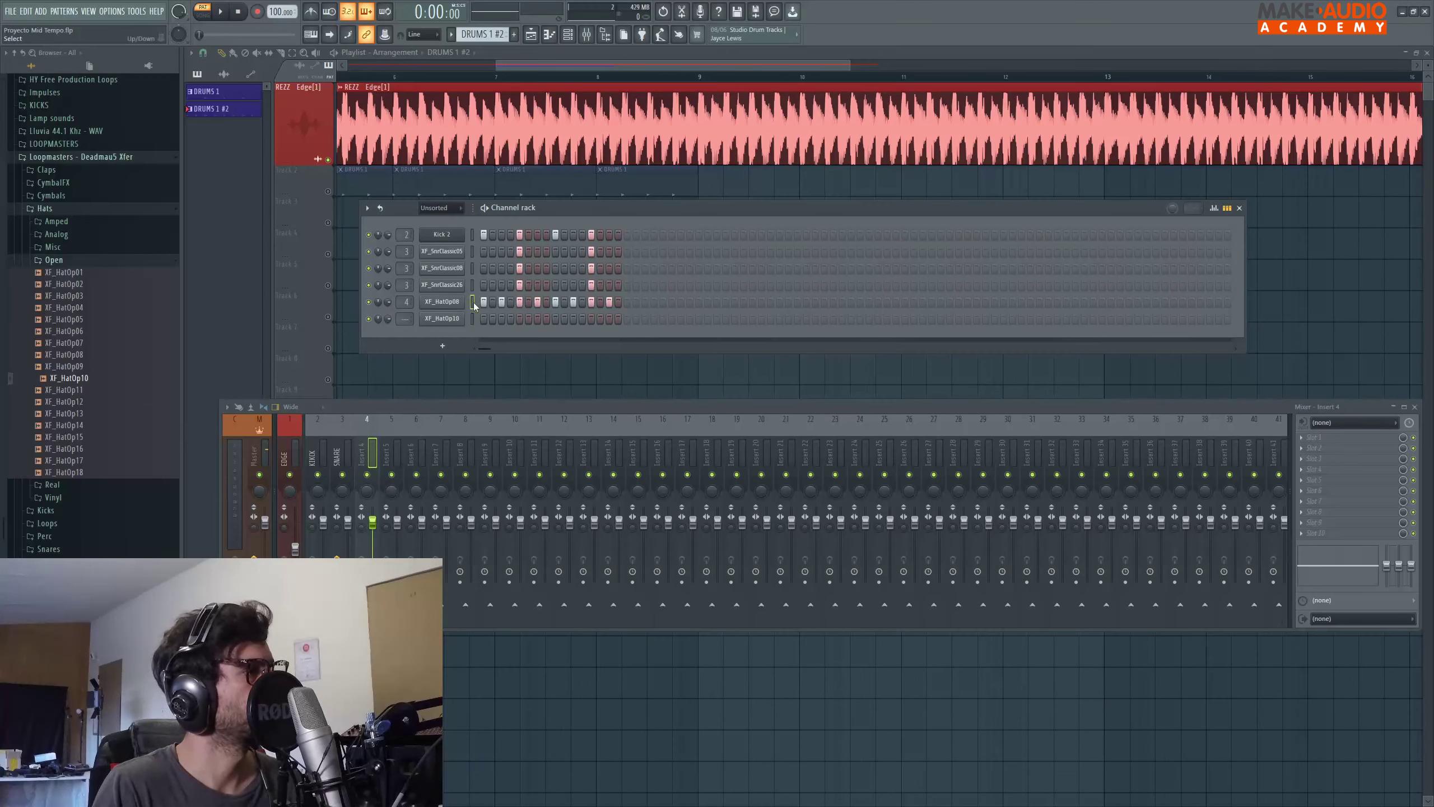
Copy the first hat's step sequence onto the XF_HatOp10 channel and route that channel to mixer track 4
{"action": "key", "text": "ctrl+v"}
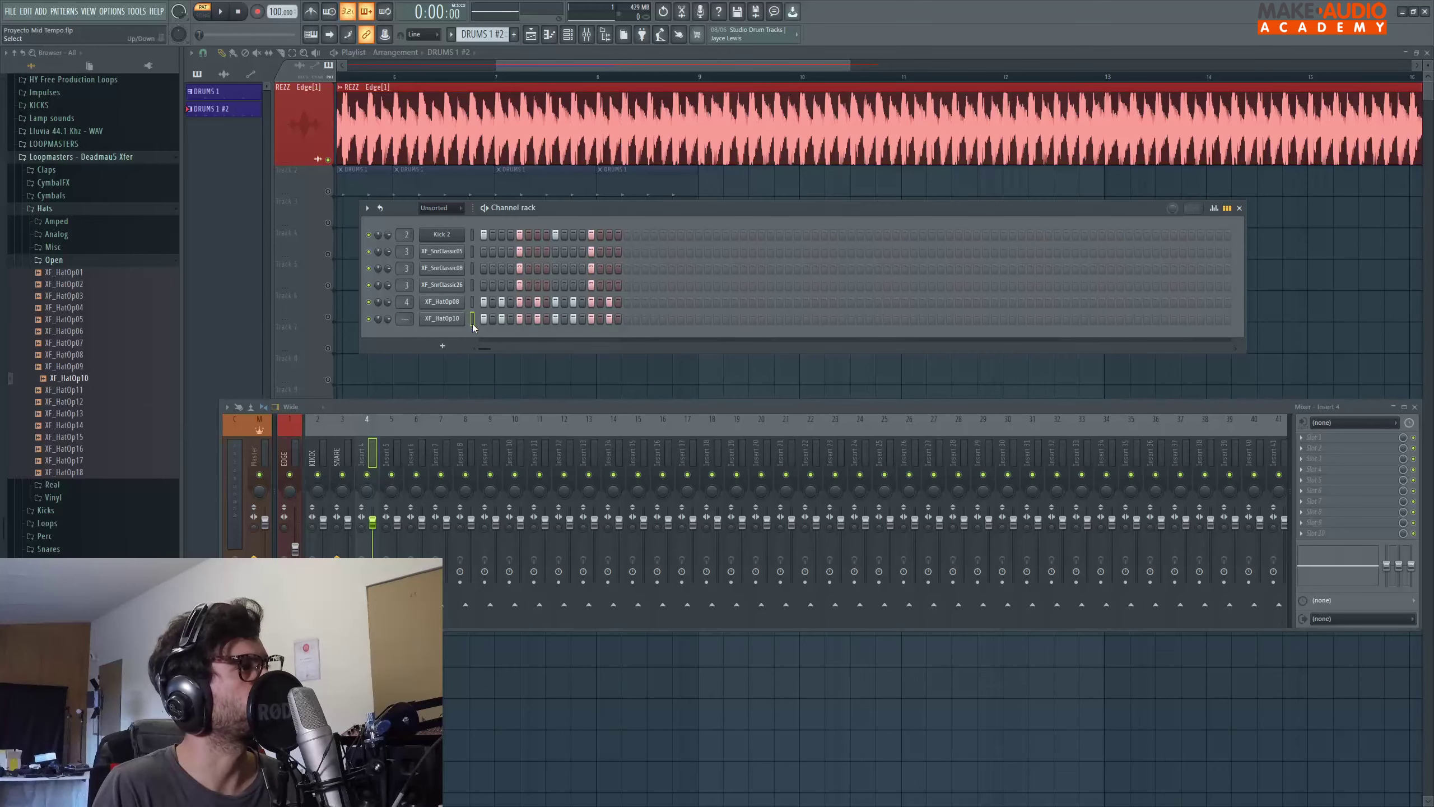
{"action": "left_click_drag", "start_coordinate": [405, 319], "coordinate": [410, 318]}
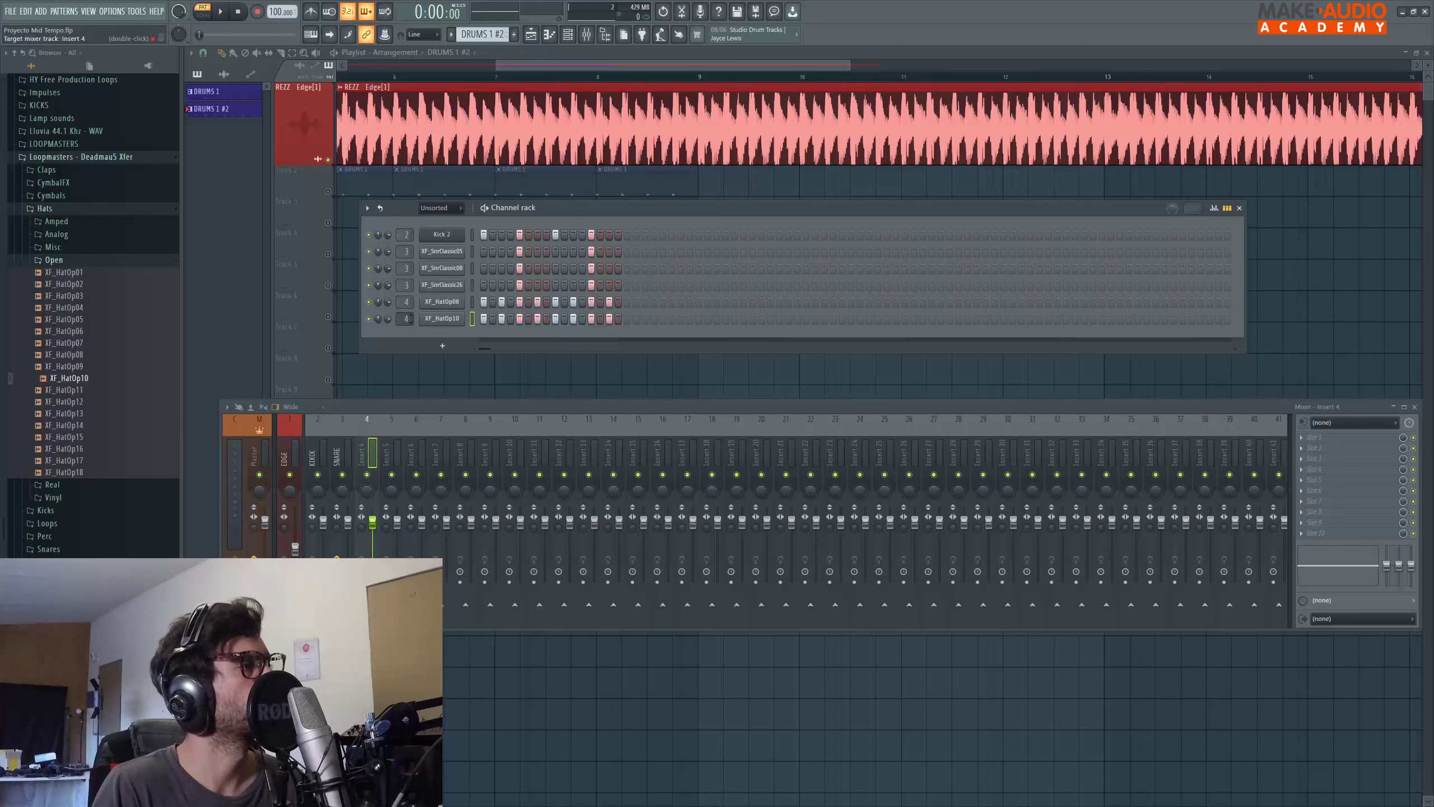
{"action": "key", "text": "space"}
{"action": "key", "text": "space"}
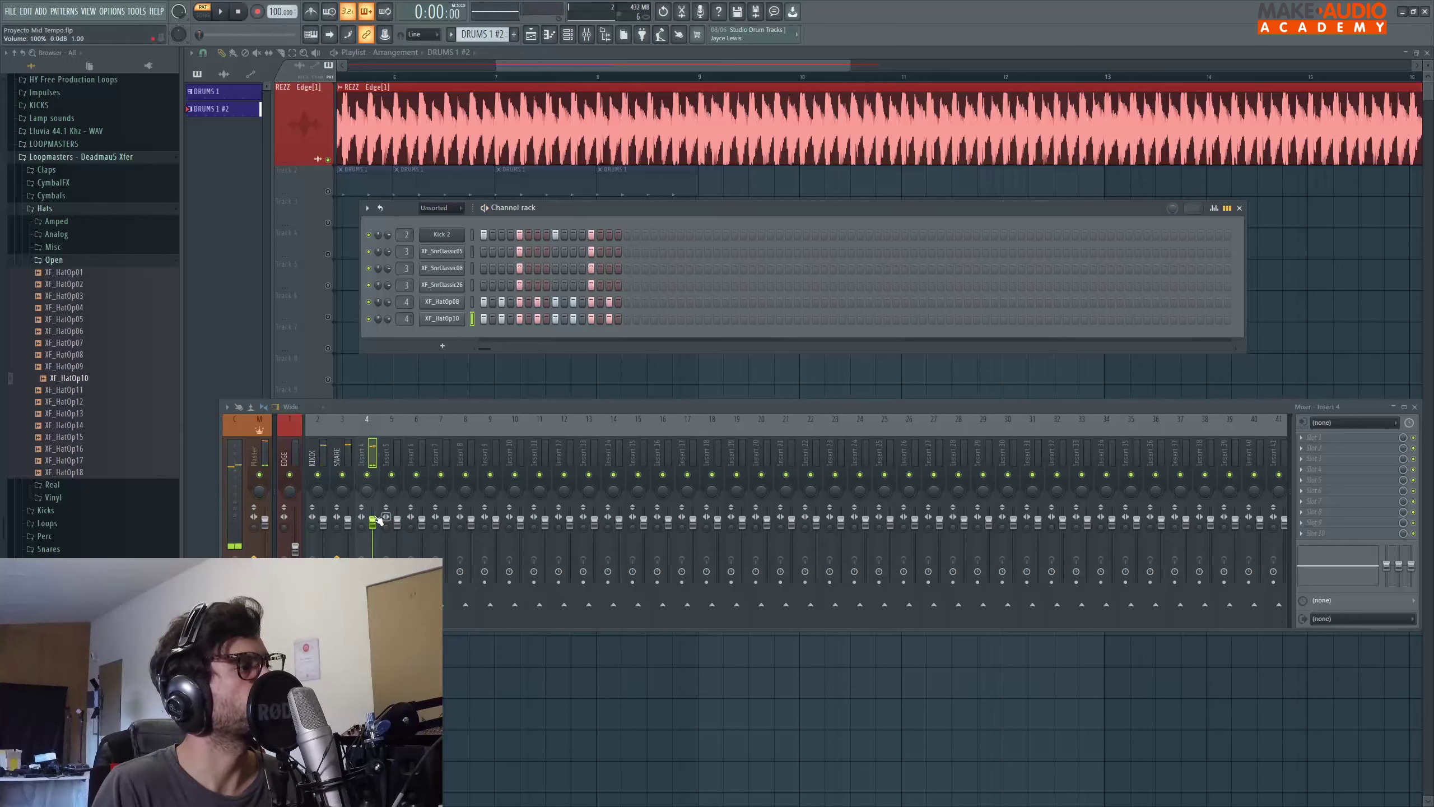
Lower mixer track 4's volume to 76% and play the pattern to check the hat level
{"action": "key", "text": "space"}
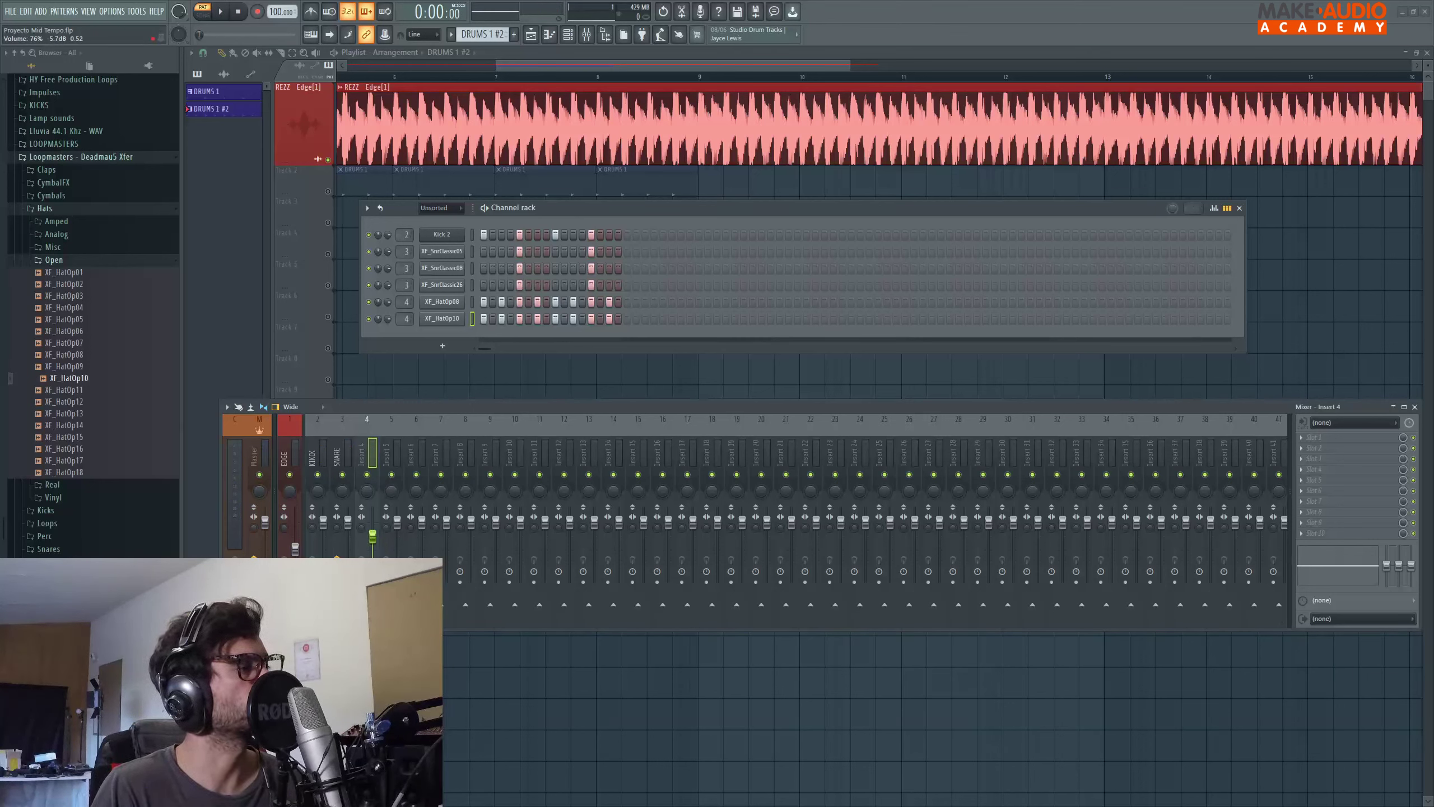
{"action": "key", "text": "space"}
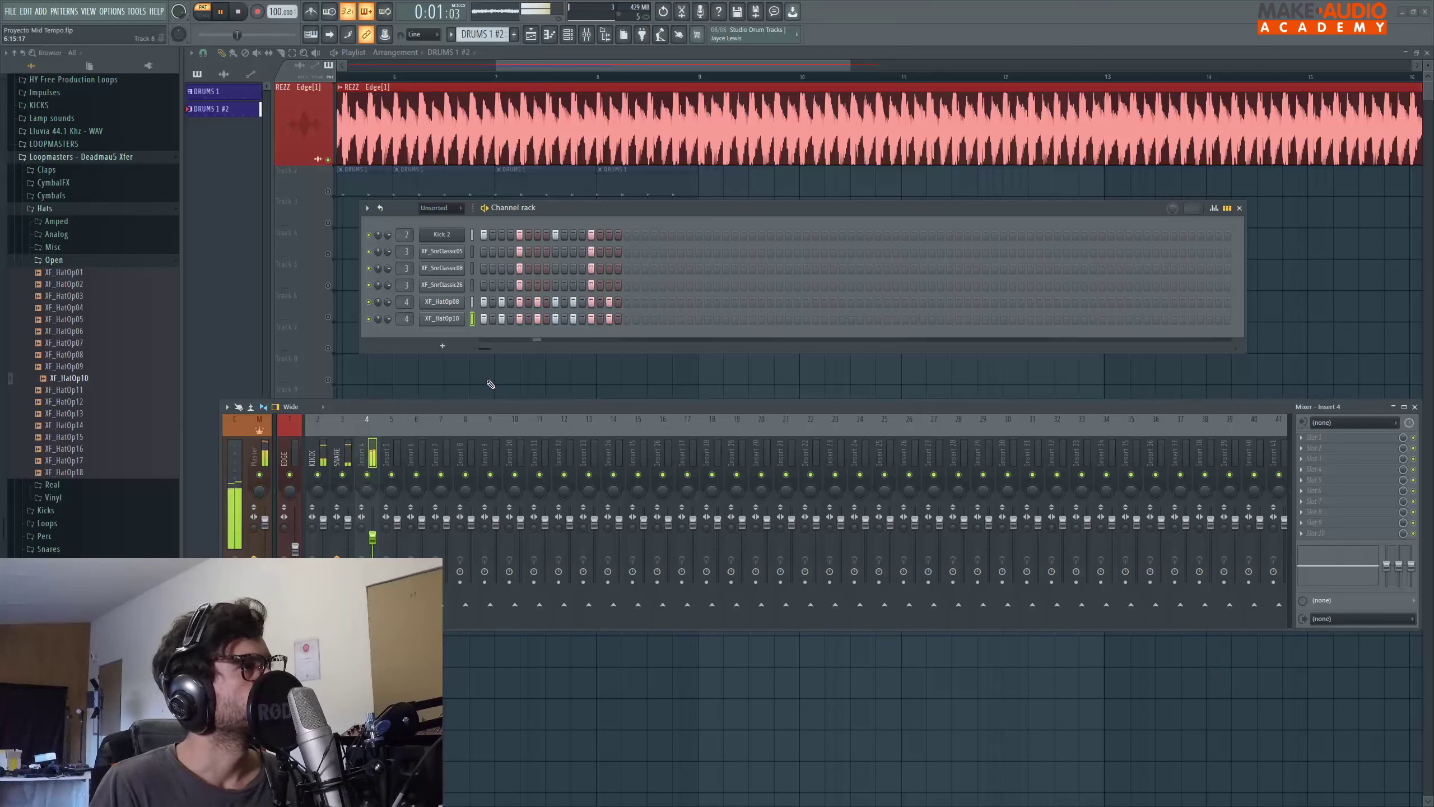
{"action": "key", "text": "space"}
Play the reference track from bar 9 in song mode for comparison with the hats
{"action": "left_click", "coordinate": [713, 75]}
{"action": "left_click", "coordinate": [699, 76]}
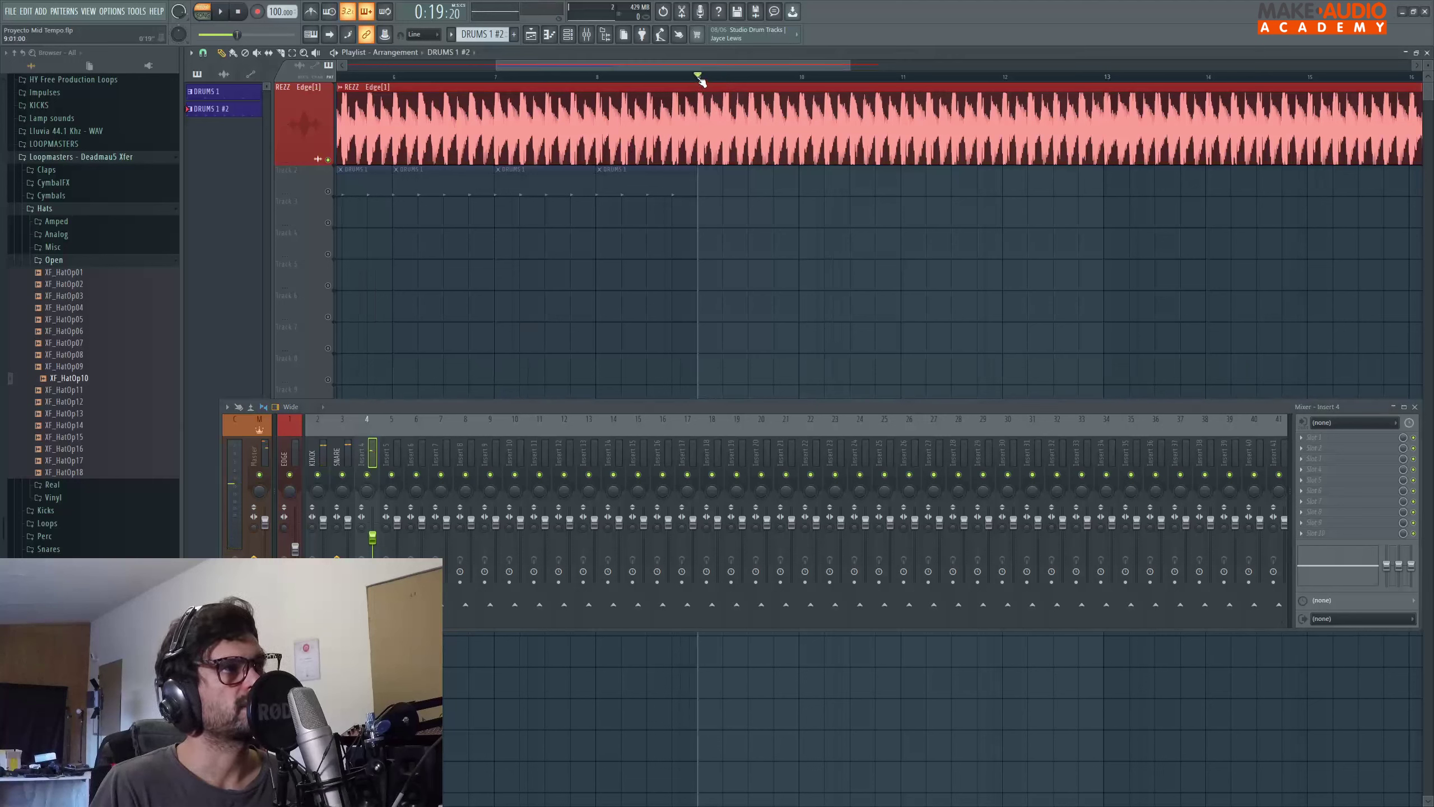
{"action": "key", "text": "l"}
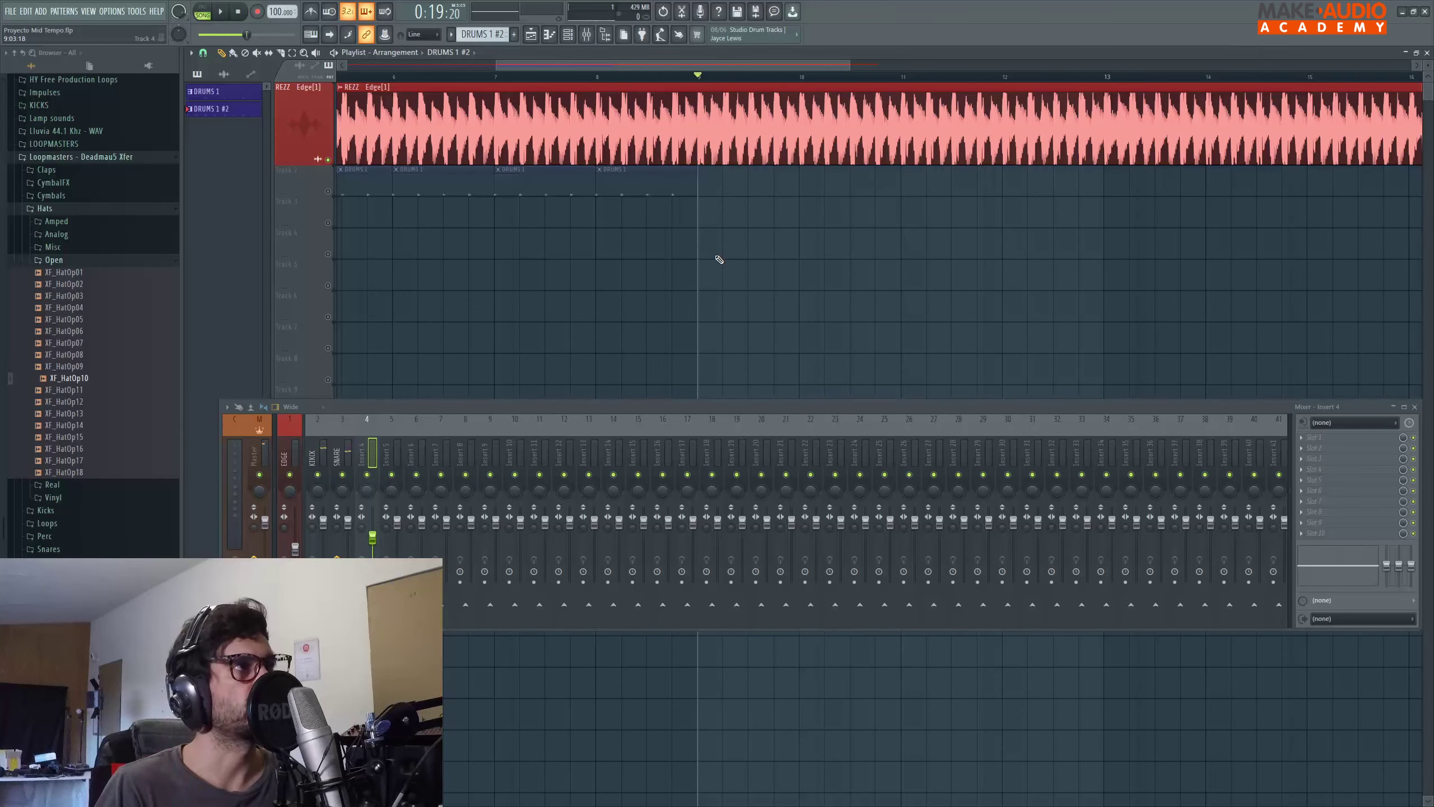
{"action": "key", "text": "space"}
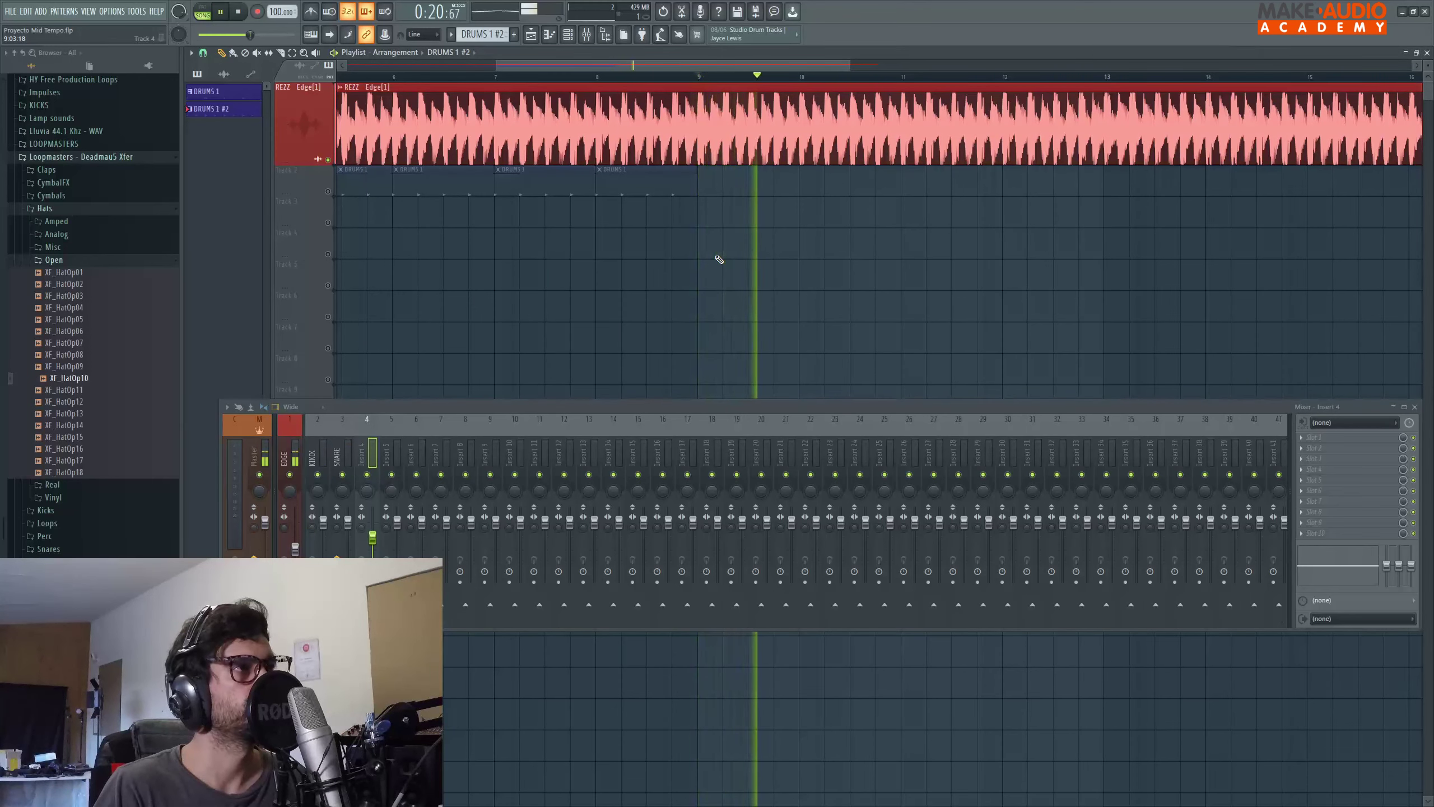
{"action": "key", "text": "space"}
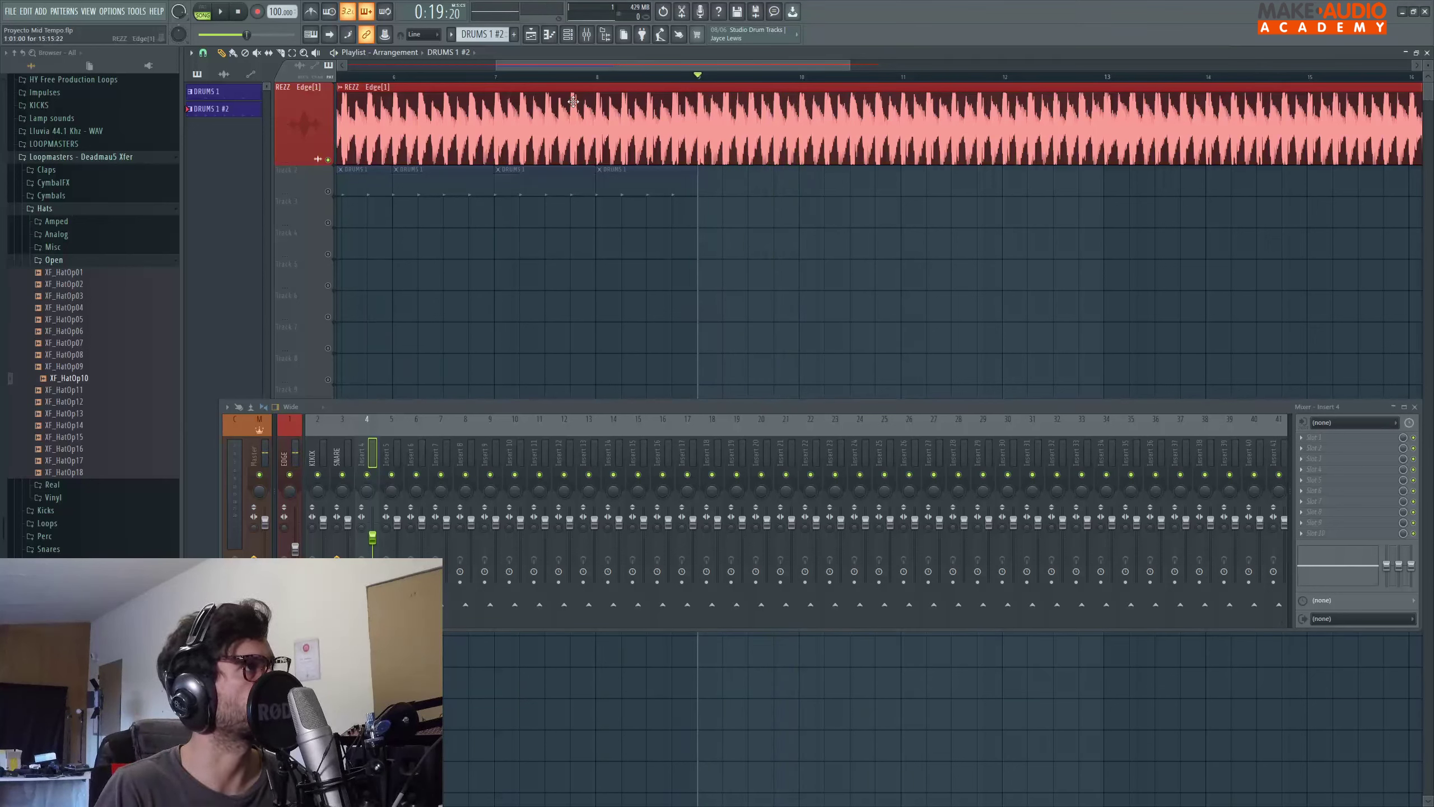
Reopen the channel rack and play the DRUMS 1 #2 pattern in pattern mode
{"action": "left_click", "coordinate": [569, 35]}
{"action": "key", "text": "space"}
{"action": "key", "text": "space"}
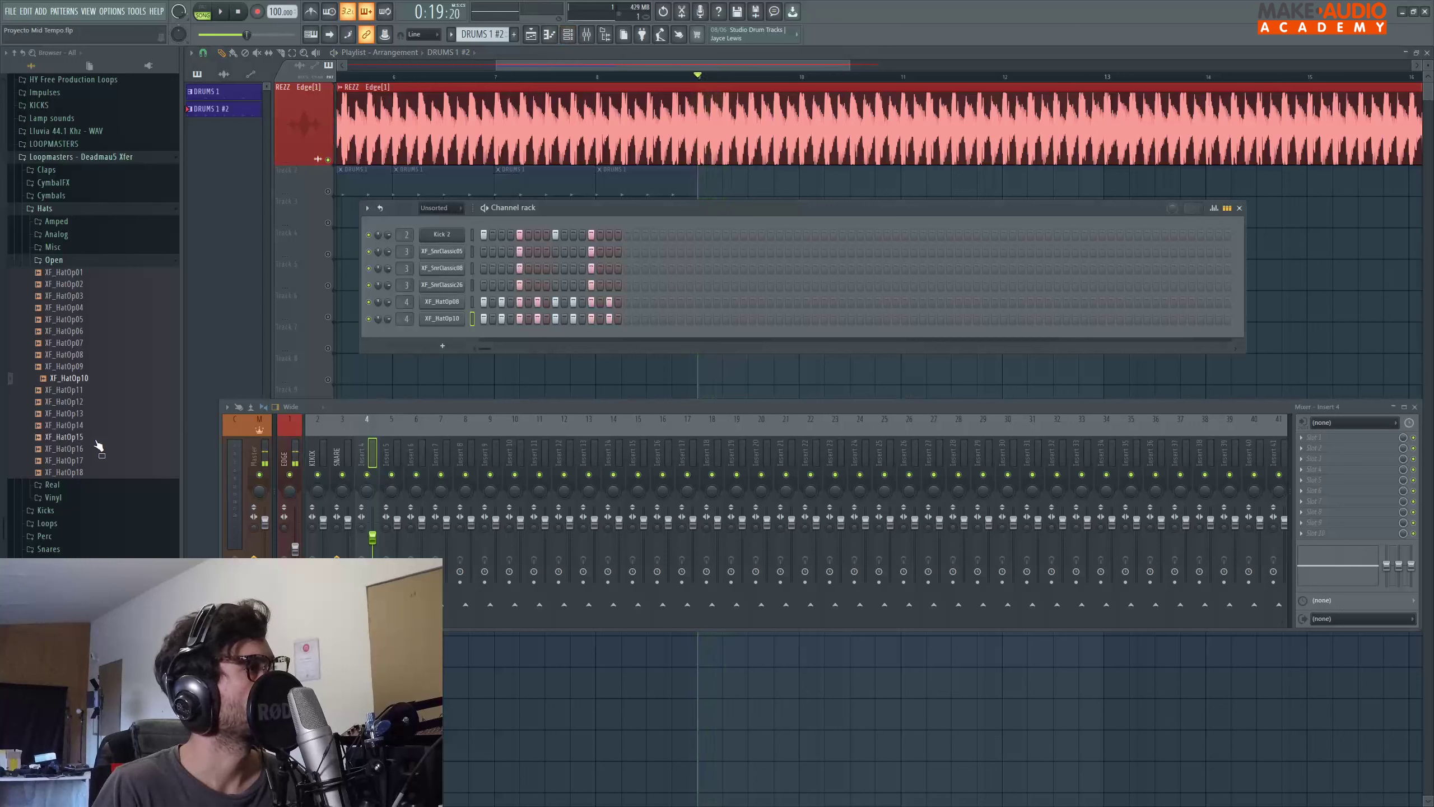
{"action": "left_click", "coordinate": [204, 9]}
{"action": "key", "text": "space"}
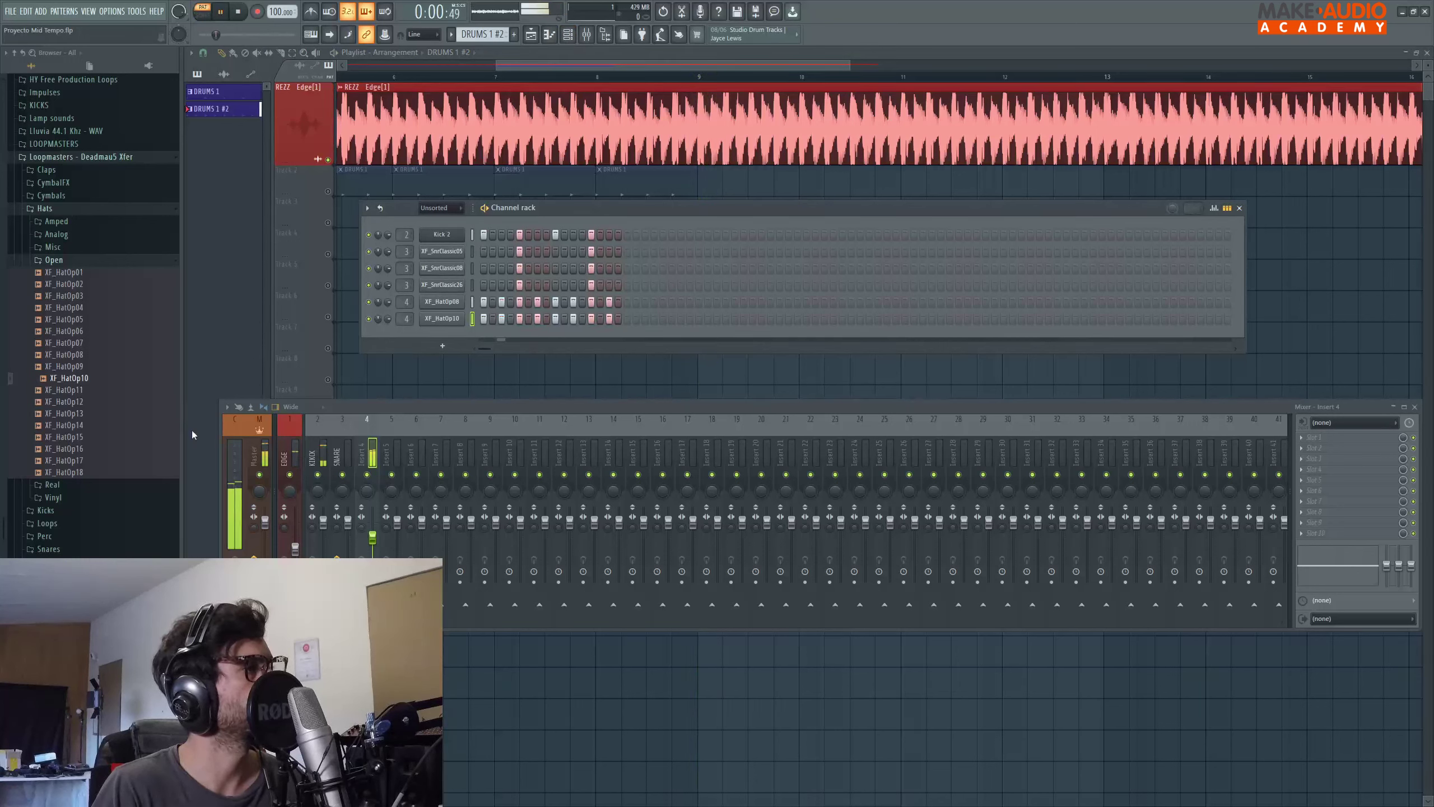
{"action": "mouse_move", "coordinate": [366, 490]}
{"action": "left_mouse_down"}
{"action": "mouse_move", "coordinate": [366, 509]}
{"action": "mouse_move", "coordinate": [366, 490]}
{"action": "left_mouse_up"}
{"action": "key", "text": "space"}
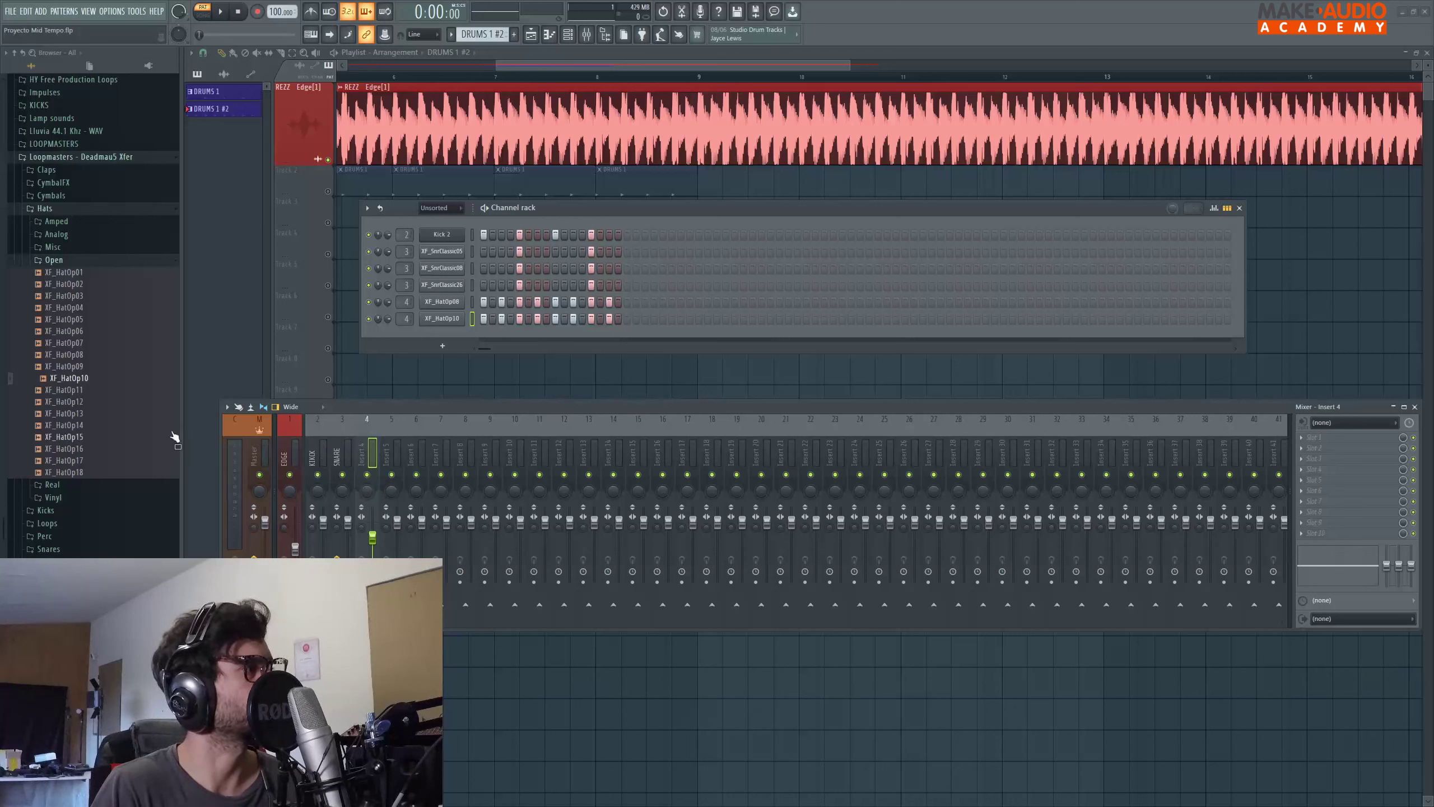
Audition the open hat samples XF_HatOp16, XF_HatOp17 and XF_HatOp18
{"action": "left_click", "coordinate": [84, 449]}
{"action": "left_click", "coordinate": [83, 462]}
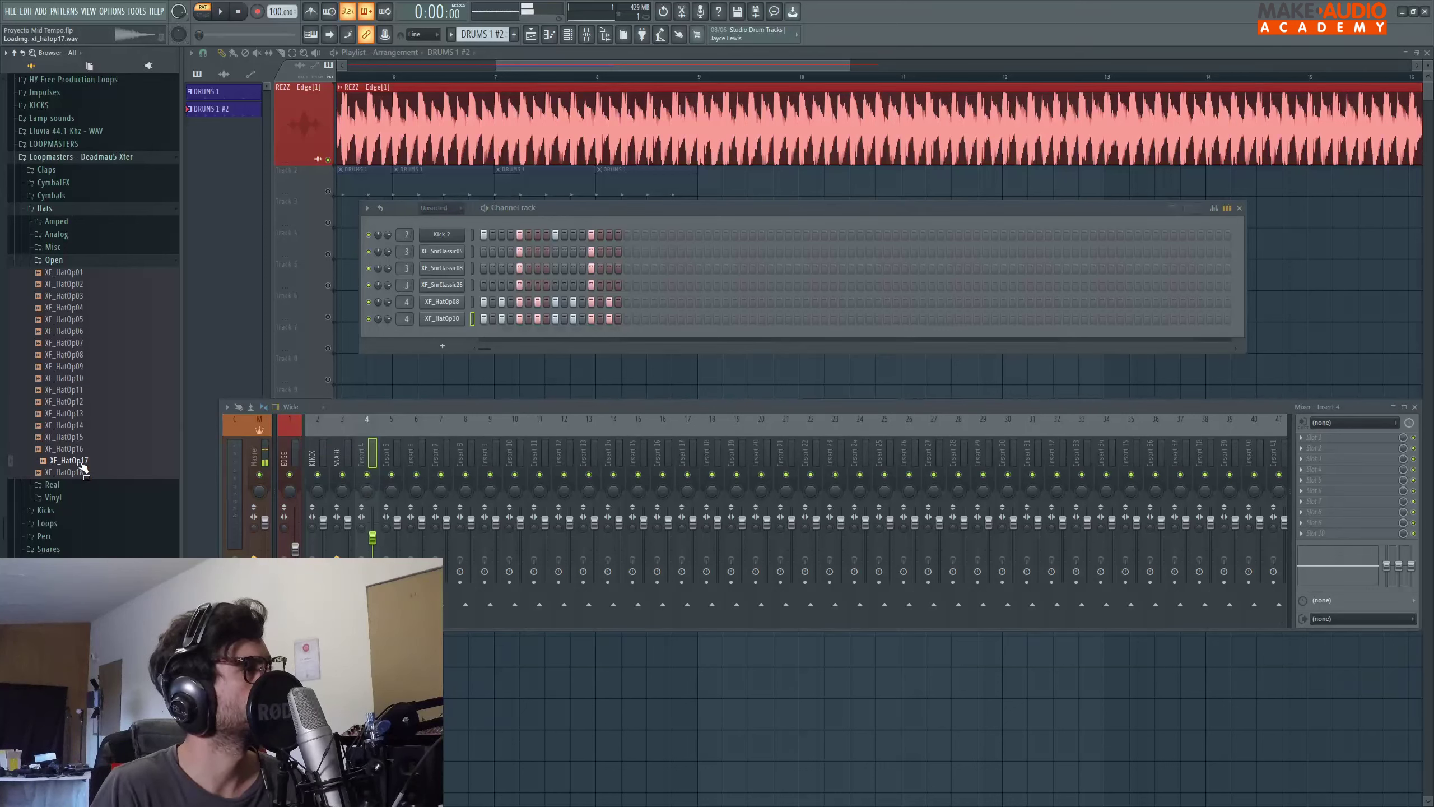
{"action": "left_click", "coordinate": [82, 473]}
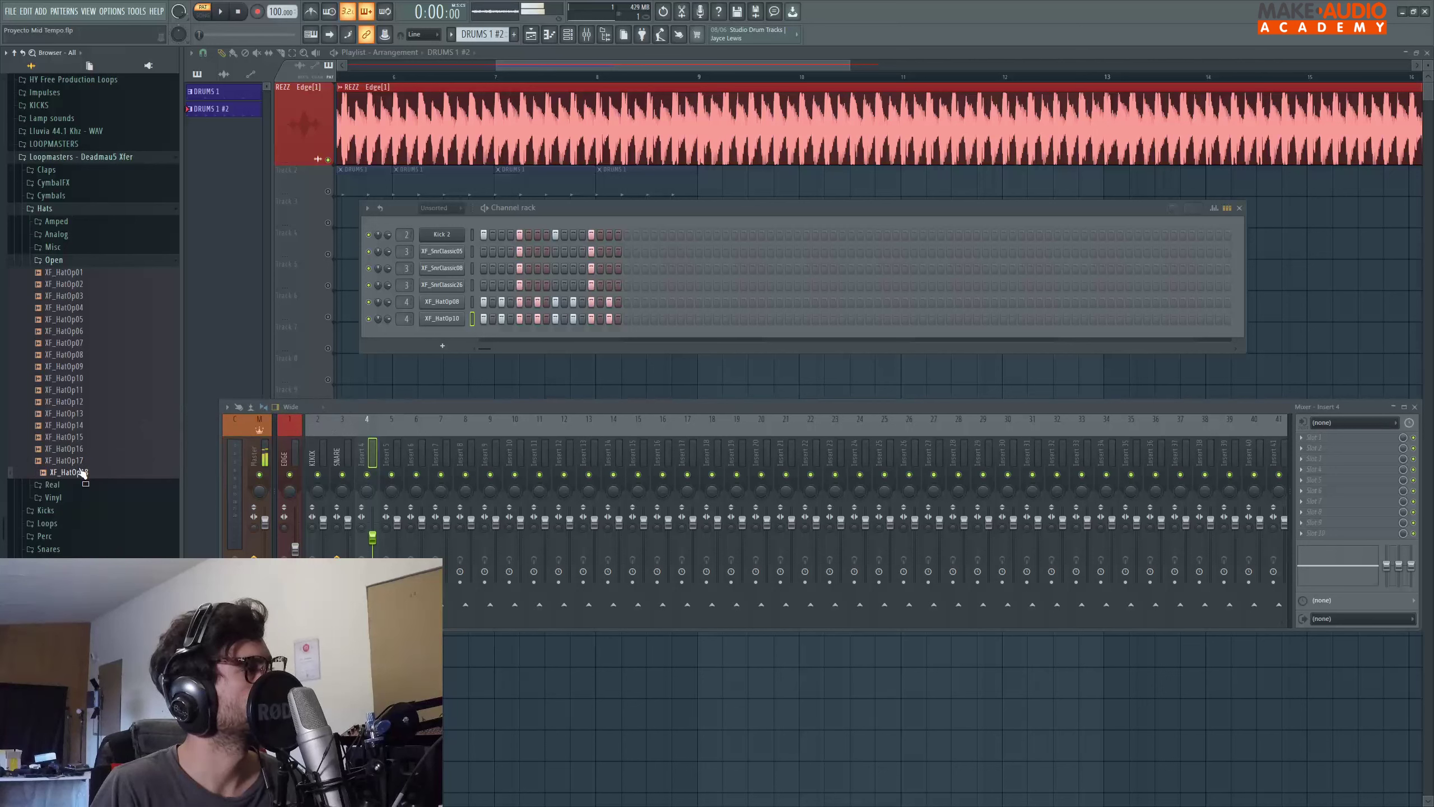
{"action": "left_click", "coordinate": [82, 463]}
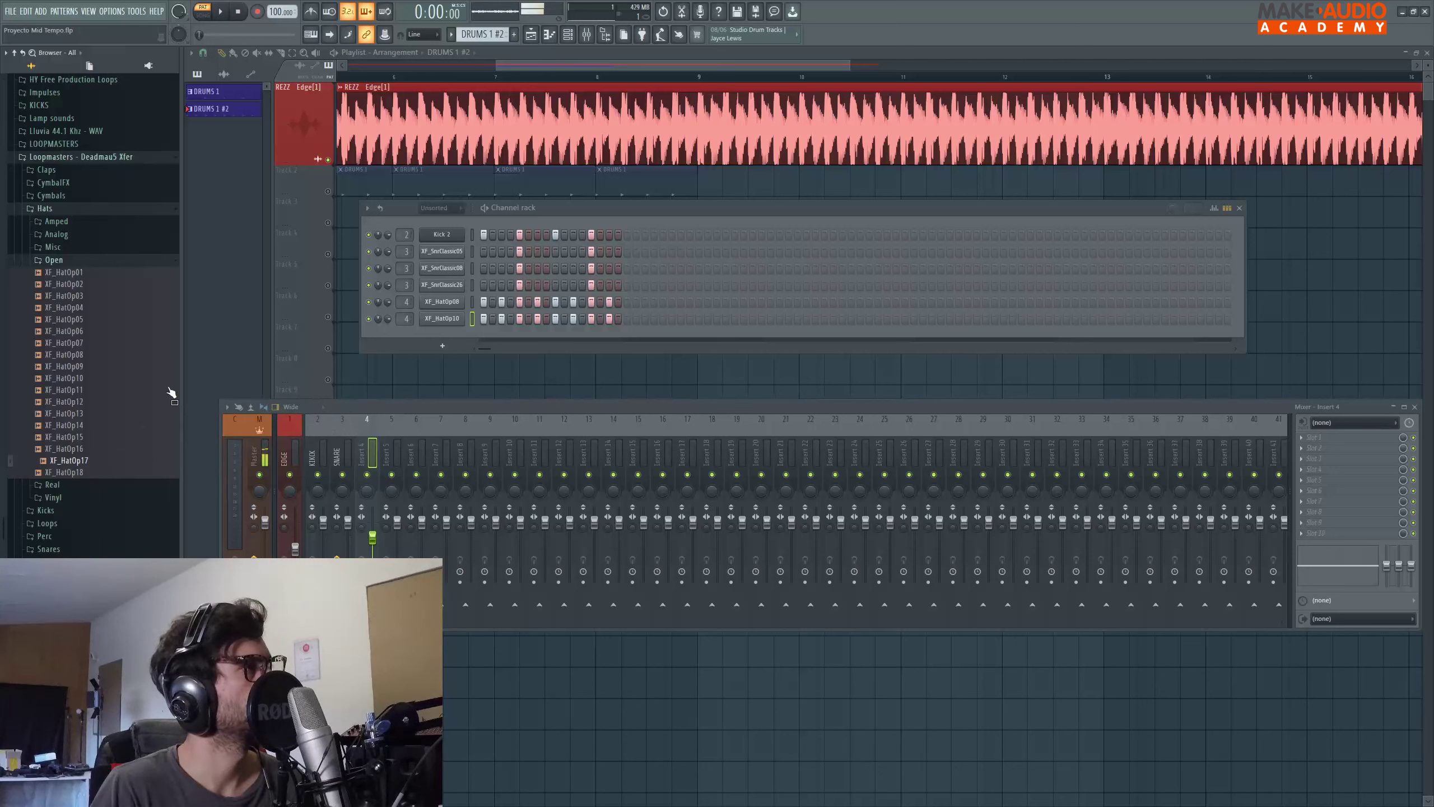
Clone the DRUMS 1 #2 pattern and add the XF_HatOp17 sample as a new channel below XF_HatOp10
{"action": "left_click", "coordinate": [479, 35]}
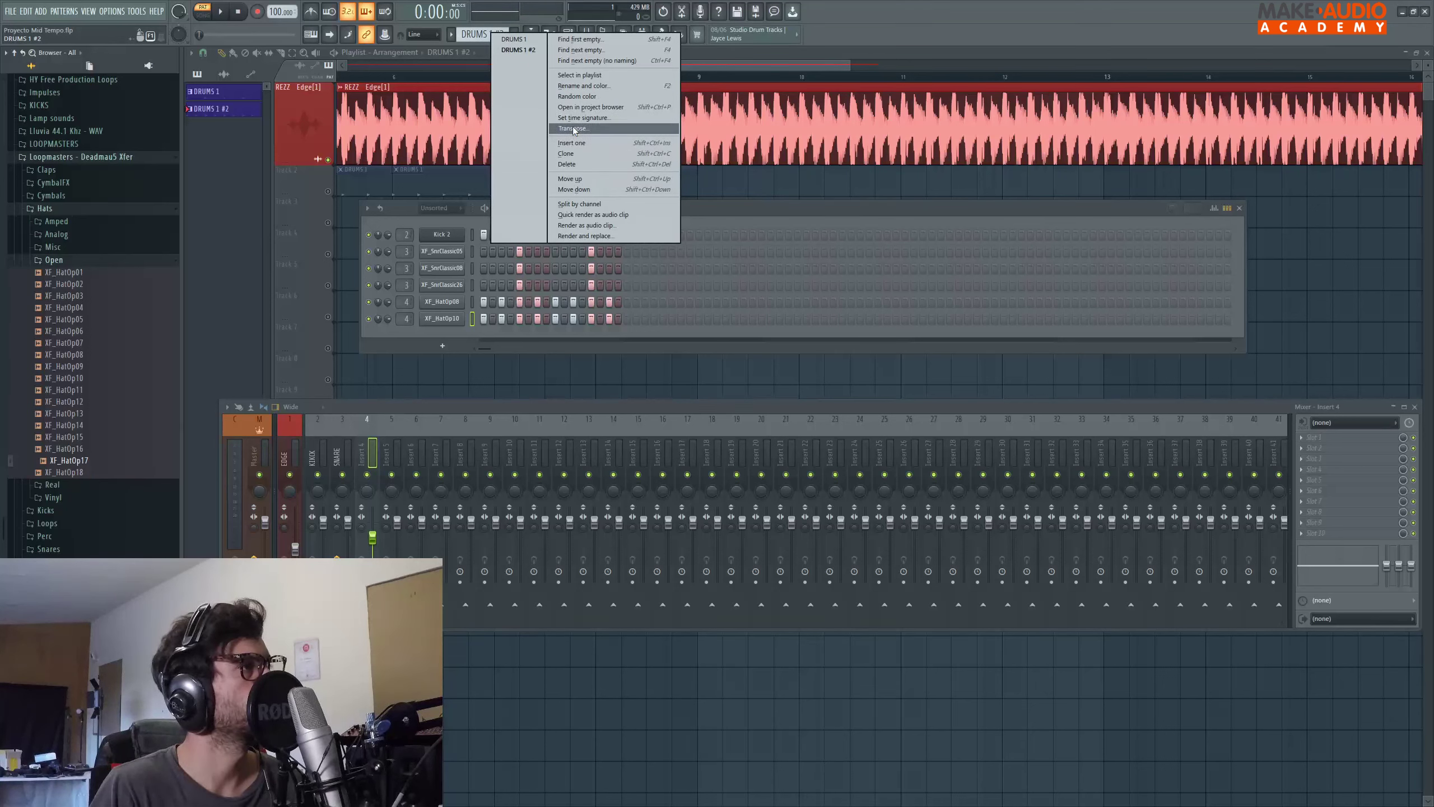
{"action": "left_click", "coordinate": [566, 152]}
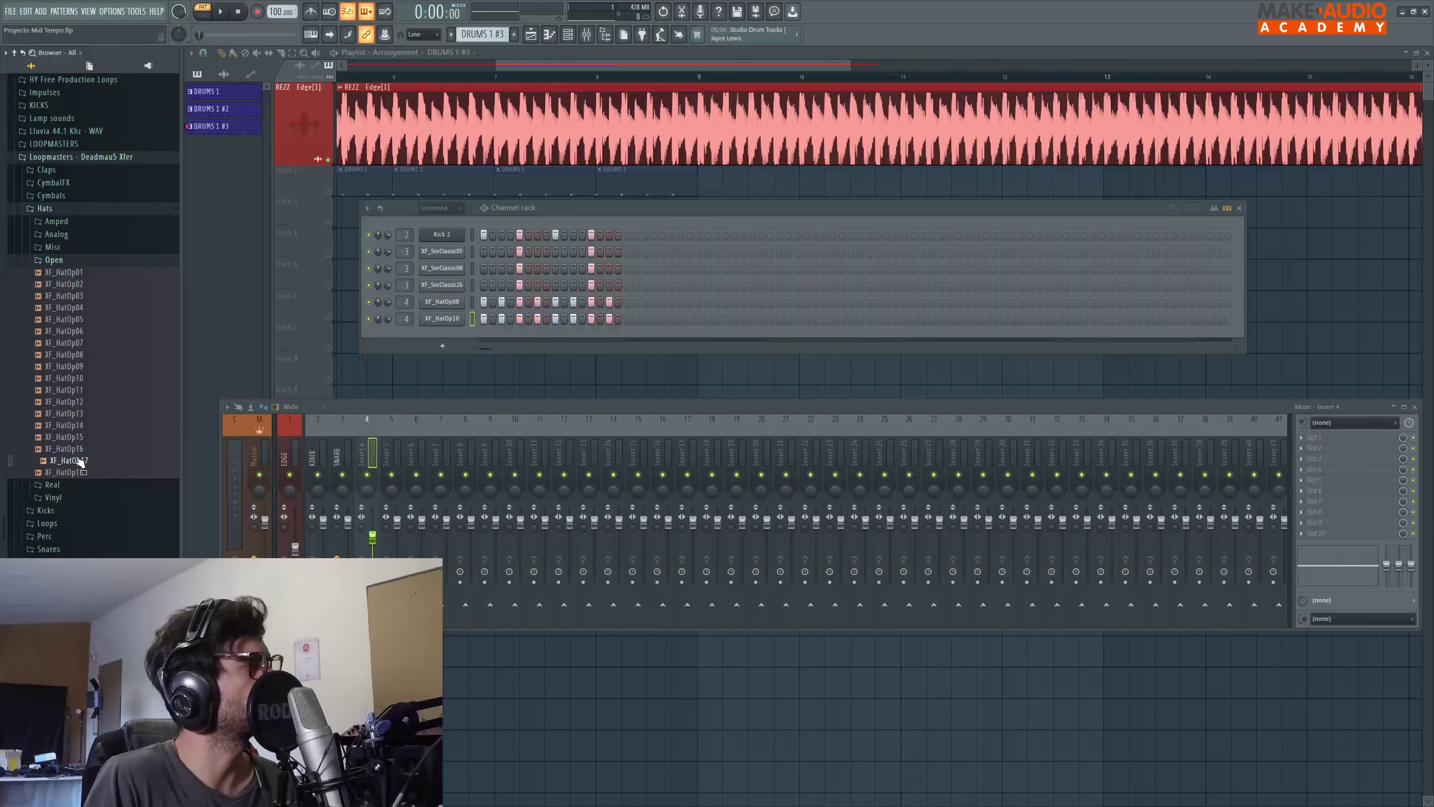
{"action": "left_click_drag", "start_coordinate": [79, 460], "coordinate": [433, 336]}
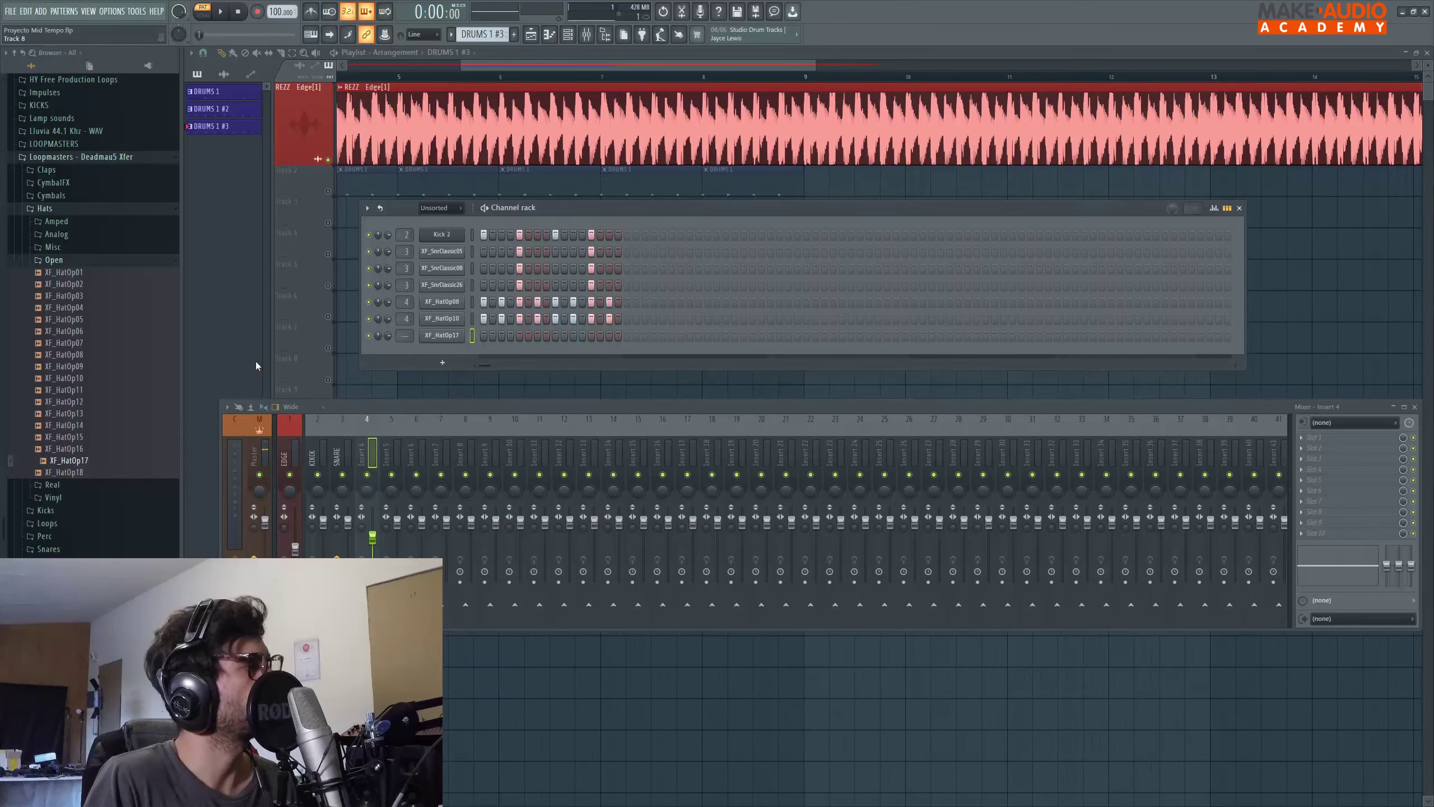
Audition more open hat samples, including XF_HatOp01 to XF_HatOp04 and XF_HatOp16 to XF_HatOp18
{"action": "left_click", "coordinate": [96, 308]}
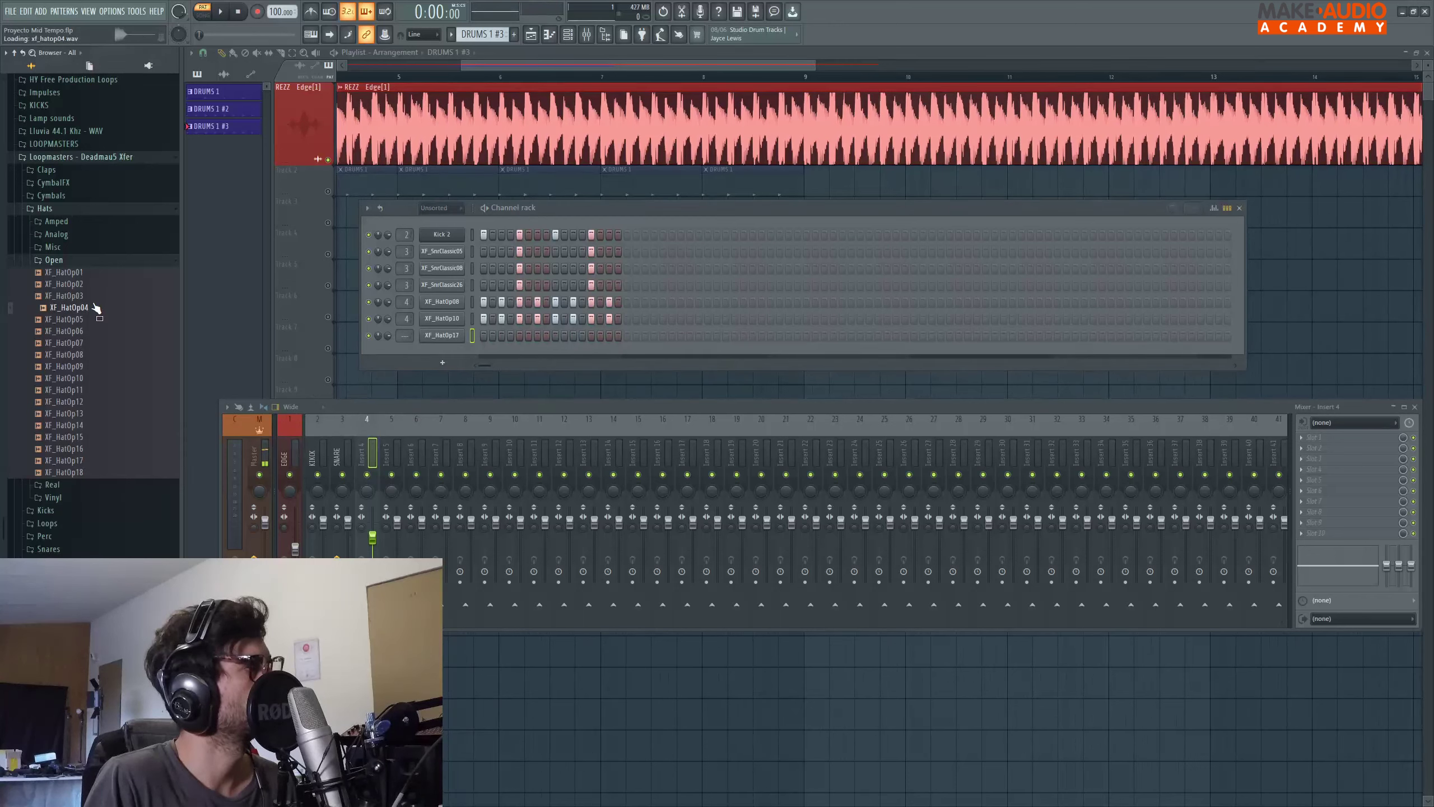
{"action": "left_click", "coordinate": [80, 296]}
{"action": "left_click", "coordinate": [81, 285]}
{"action": "left_click", "coordinate": [80, 274]}
{"action": "left_click", "coordinate": [79, 451]}
{"action": "left_click", "coordinate": [80, 470]}
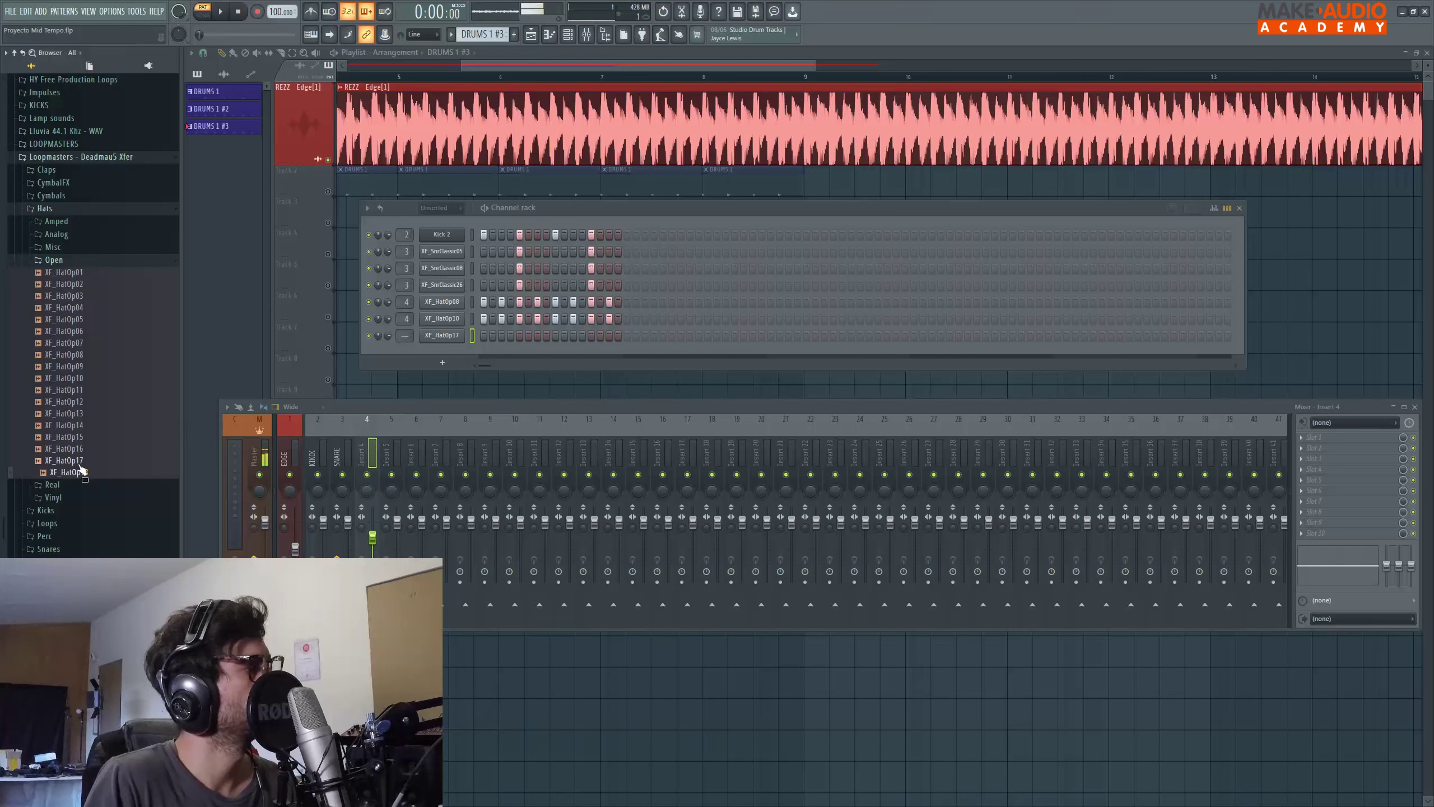
{"action": "left_click", "coordinate": [81, 462]}
{"action": "left_click", "coordinate": [84, 473]}
{"action": "left_click_drag", "start_coordinate": [85, 476], "coordinate": [414, 367]}
Fill XF_HatOp17 on every second step, route it to mixer track 5 panned left, and play the pattern
{"action": "right_click", "coordinate": [456, 336]}
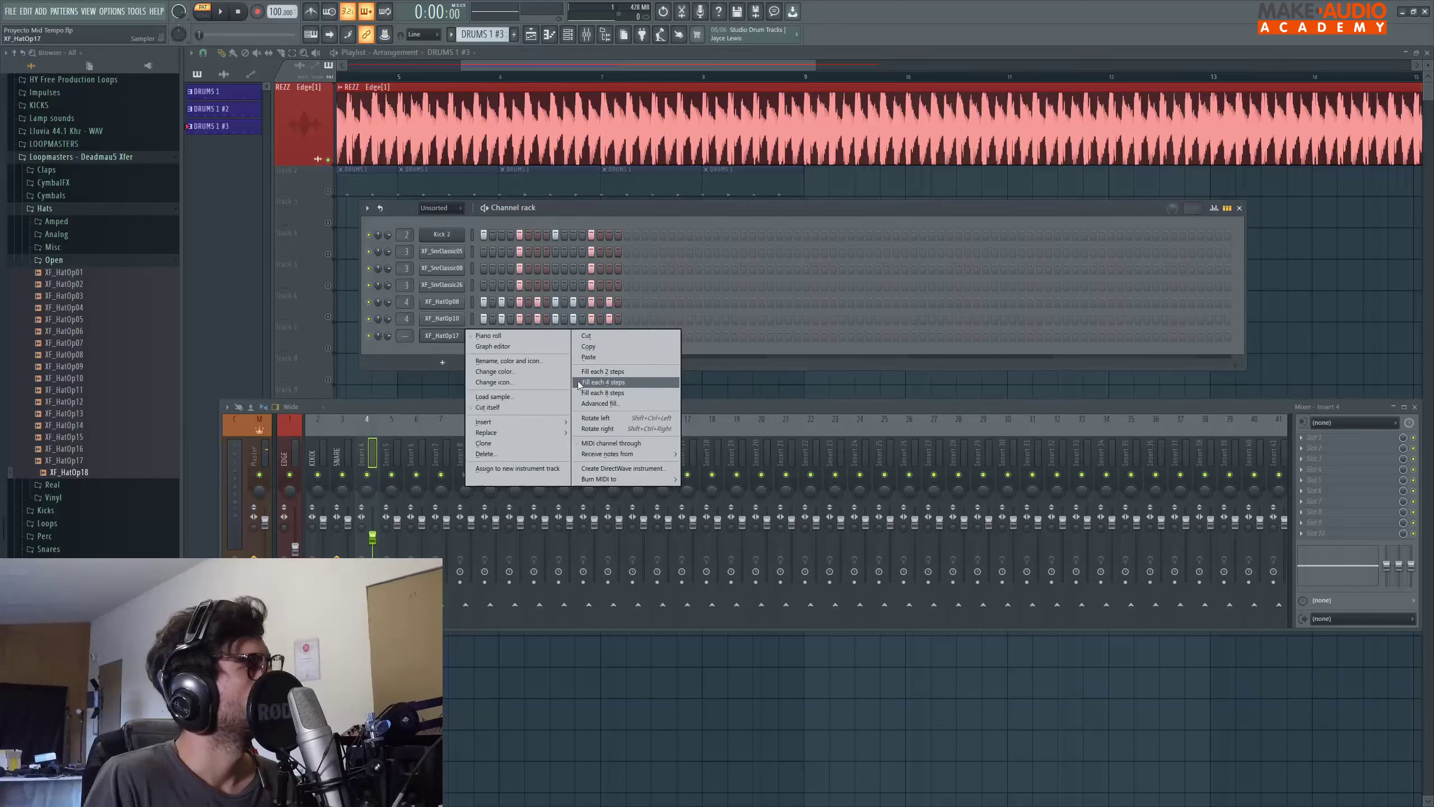
{"action": "left_click", "coordinate": [446, 334]}
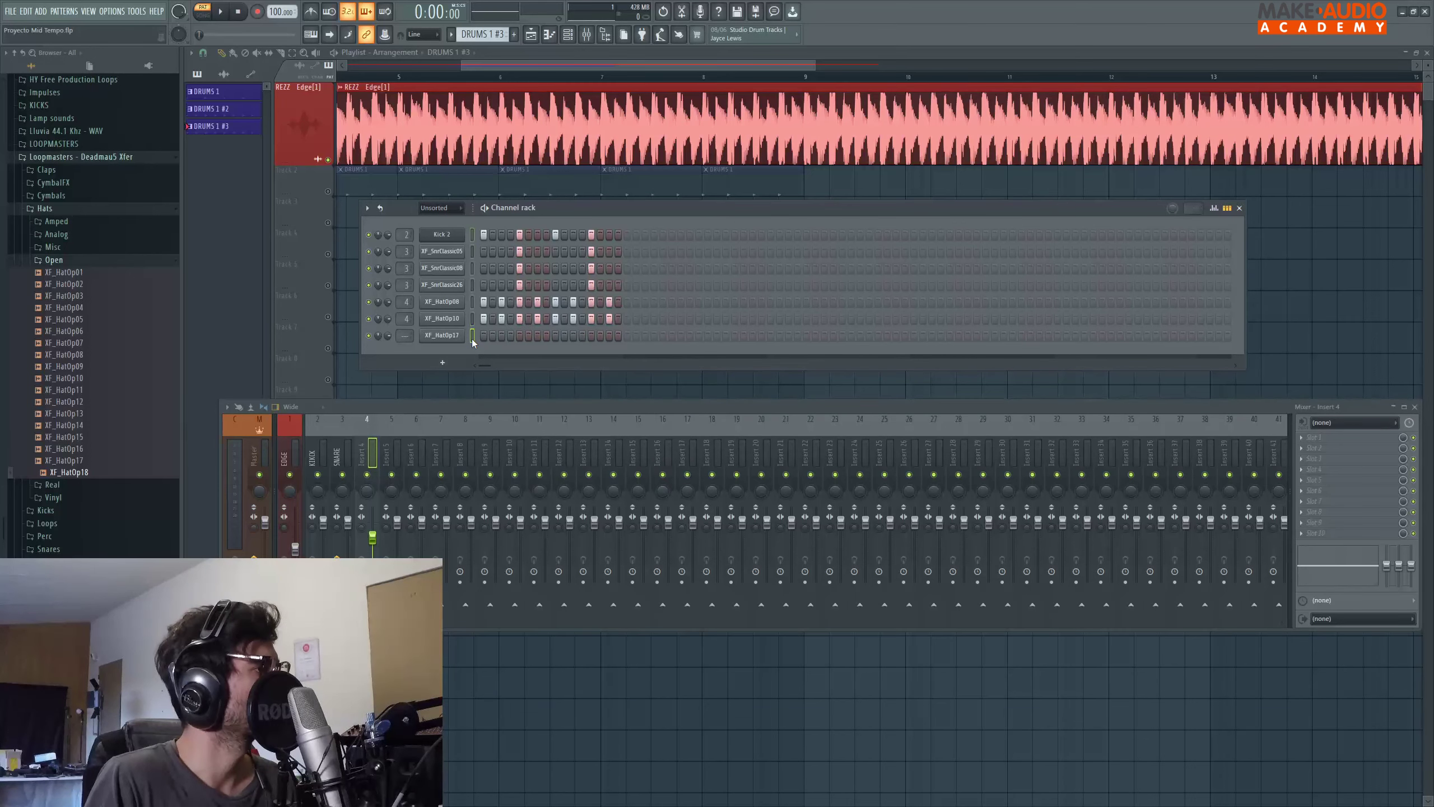
{"action": "scroll", "coordinate": [406, 335], "scroll_direction": "up", "scroll_amount": 5}
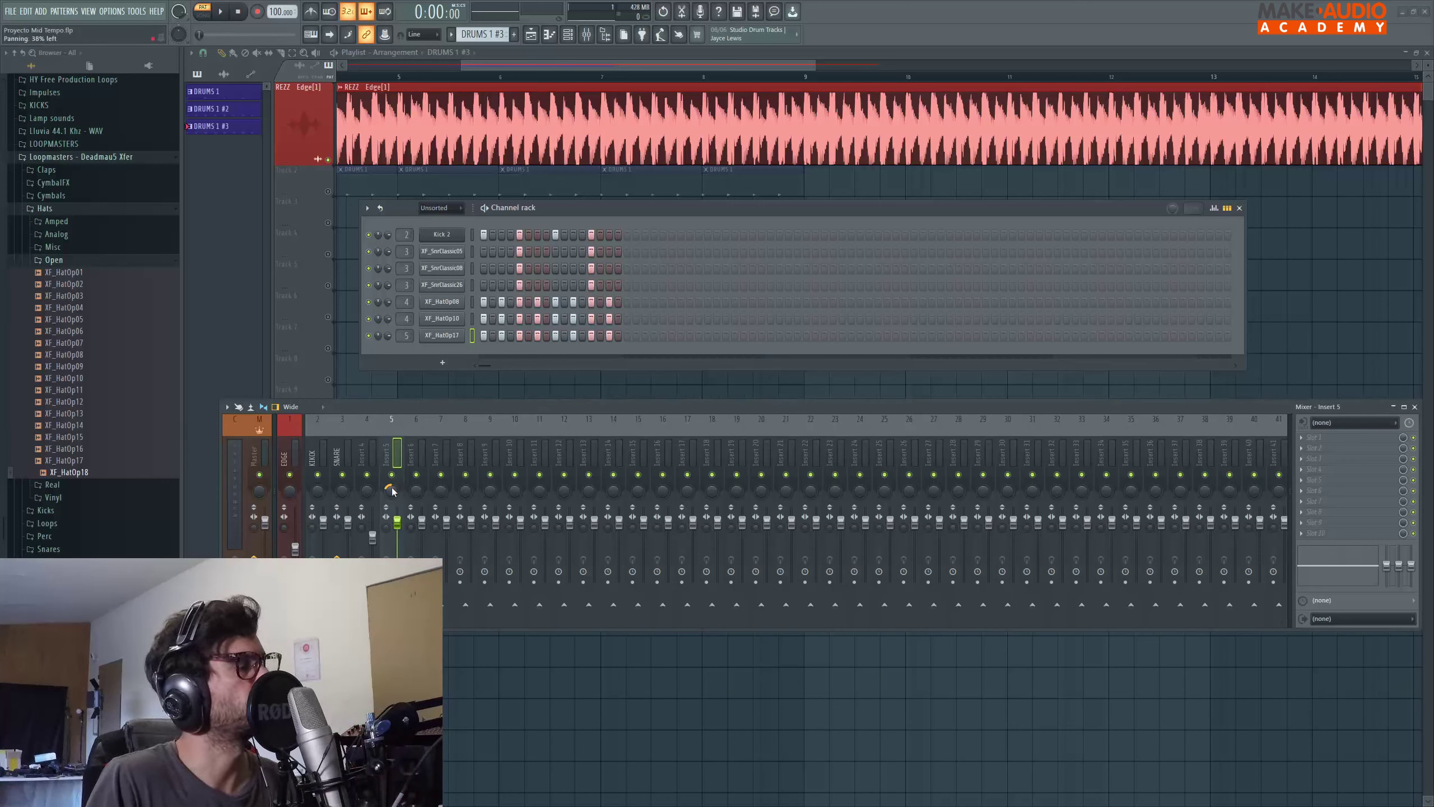
{"action": "key", "text": "space"}
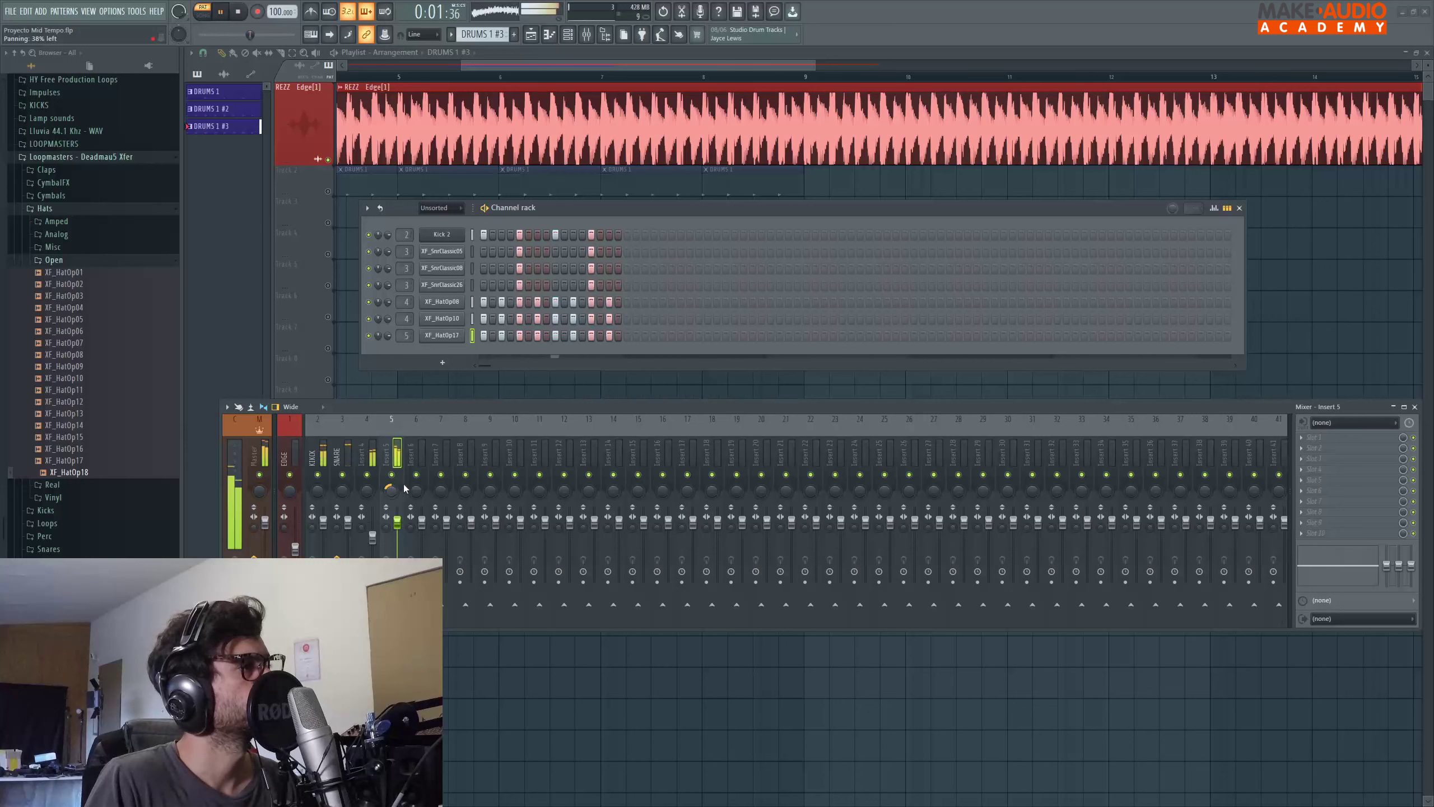
{"action": "key", "text": "space"}
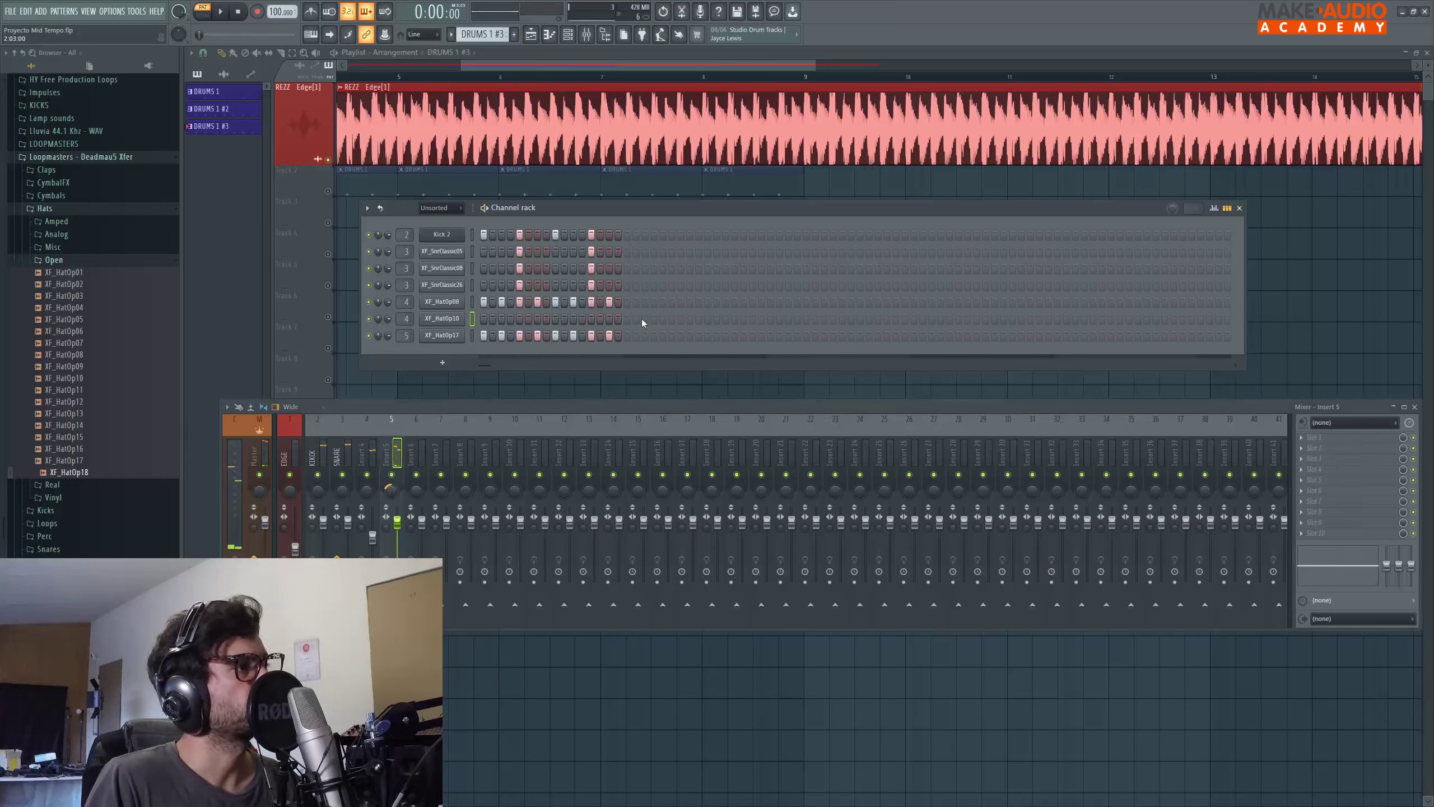
Compare the beat with XF_HatOp10's steps cleared and with XF_HatOp09's steps cleared, undoing each removal
{"action": "key", "text": "space"}
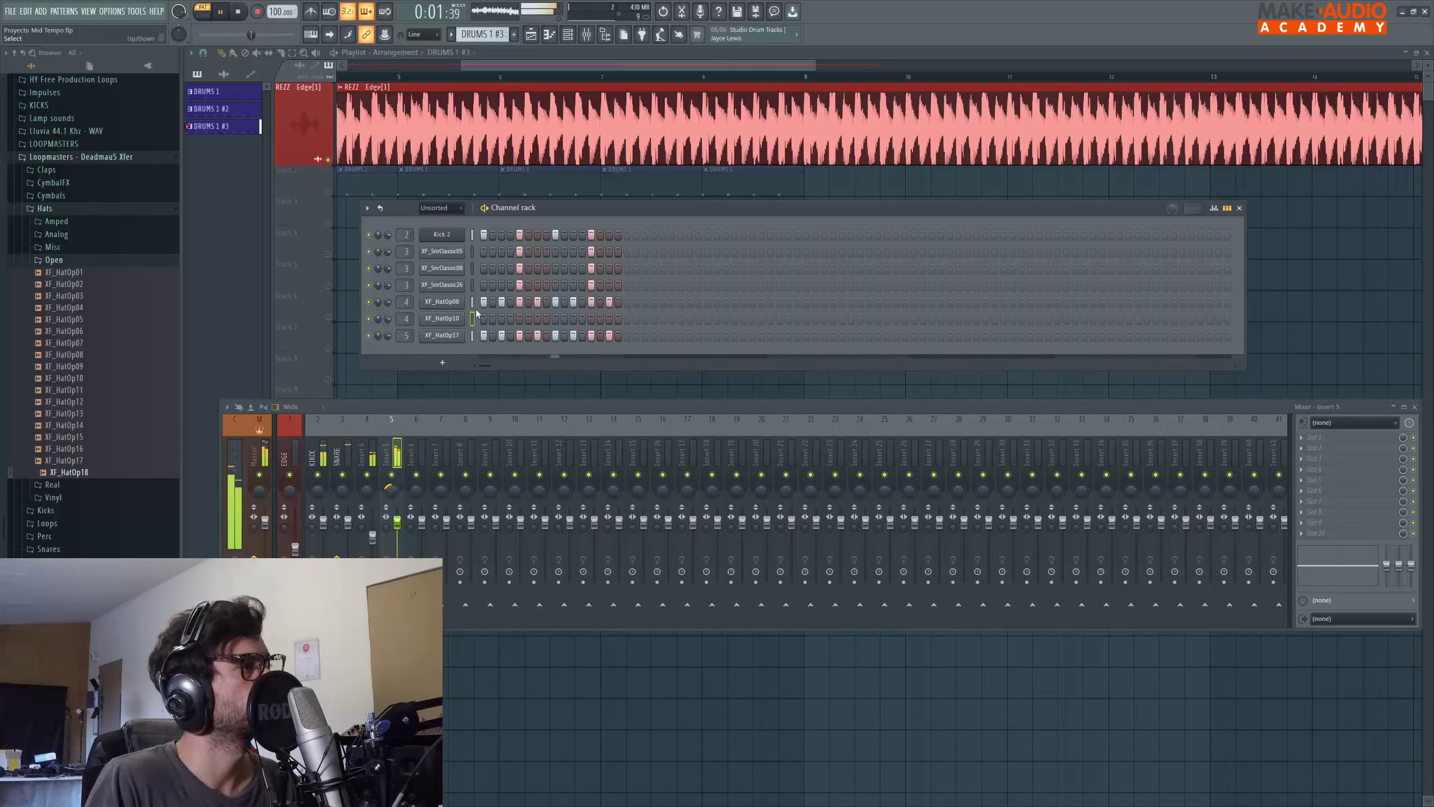
{"action": "key", "text": "space"}
{"action": "key", "text": "ctrl+z"}
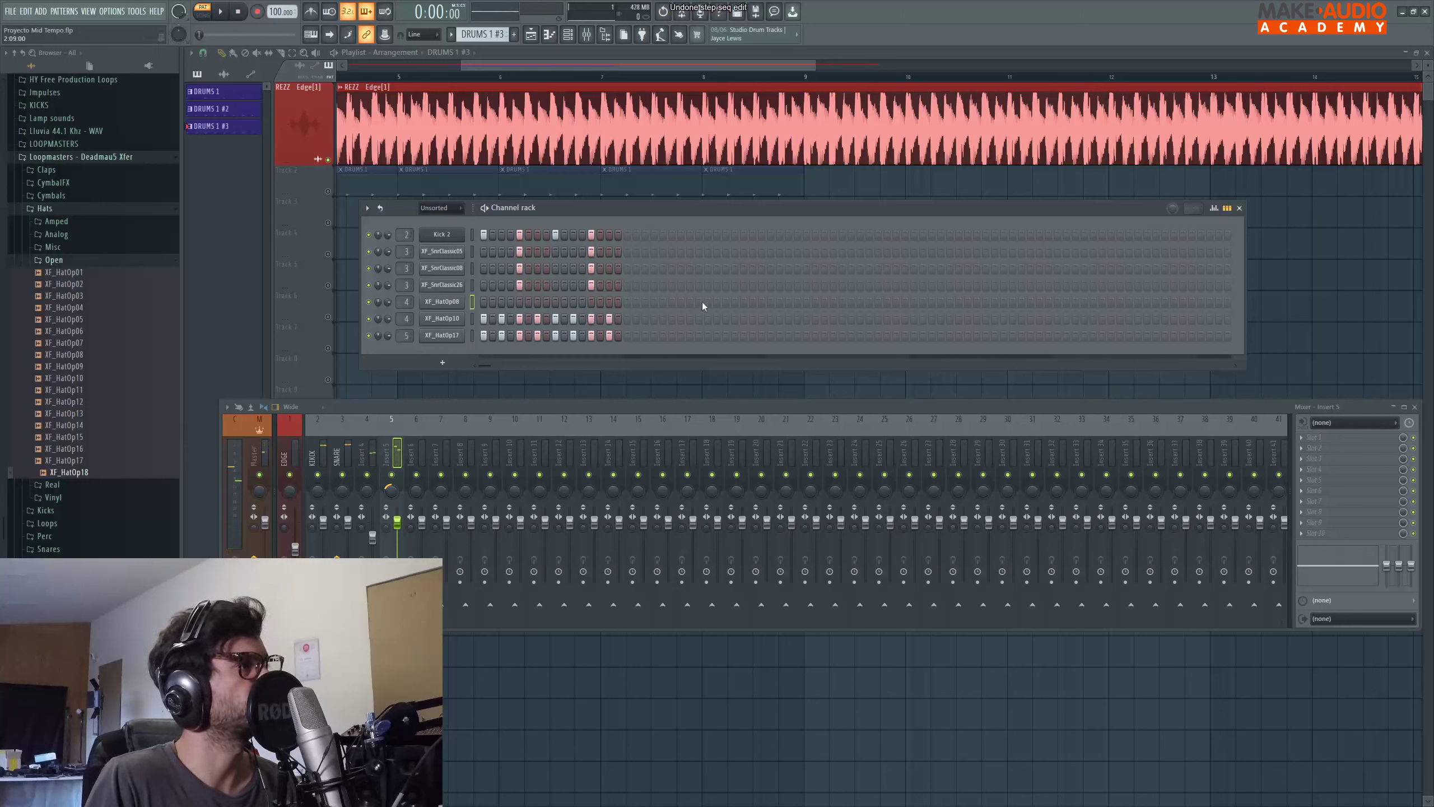
{"action": "key", "text": "space"}
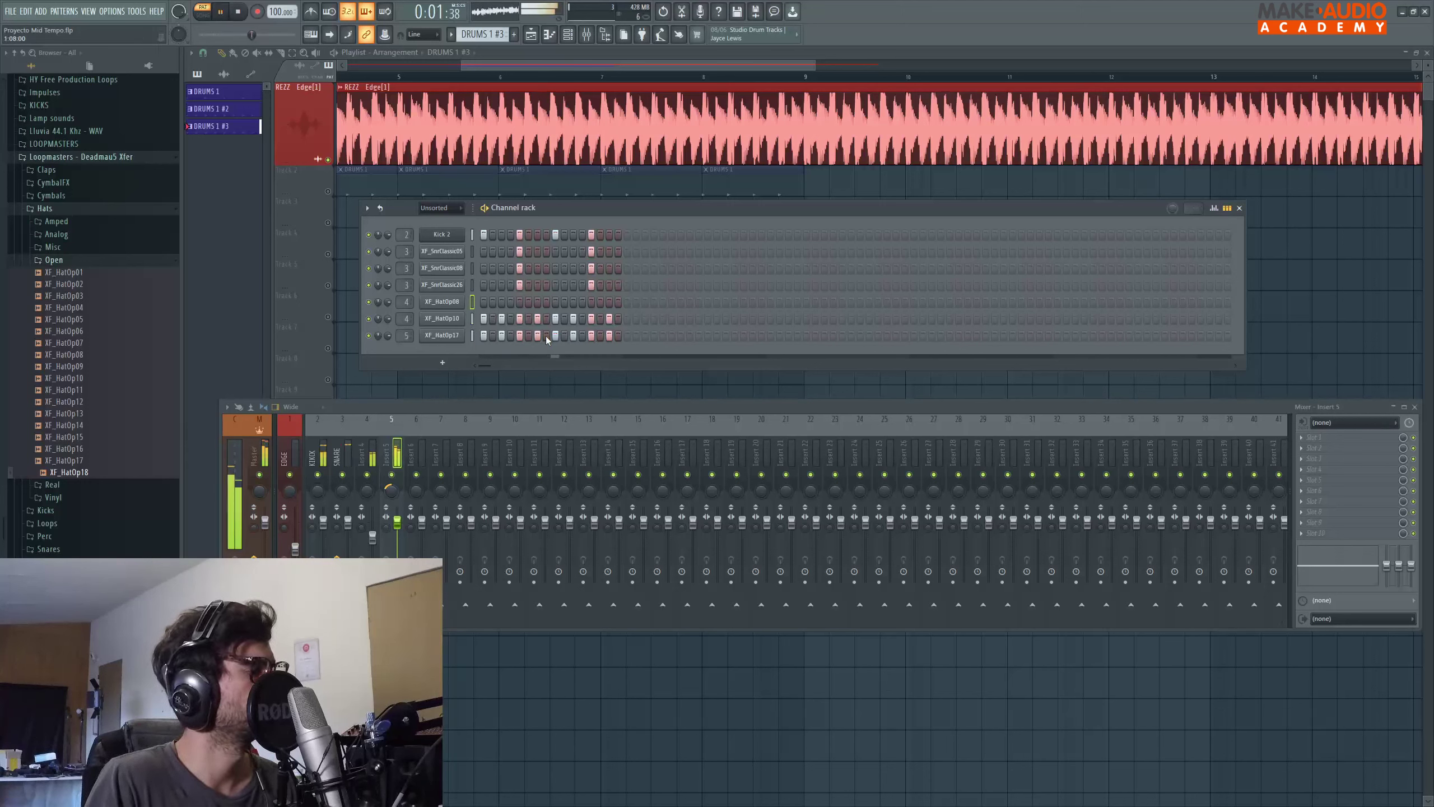
{"action": "key", "text": "ctrl+z"}
{"action": "key", "text": "space"}
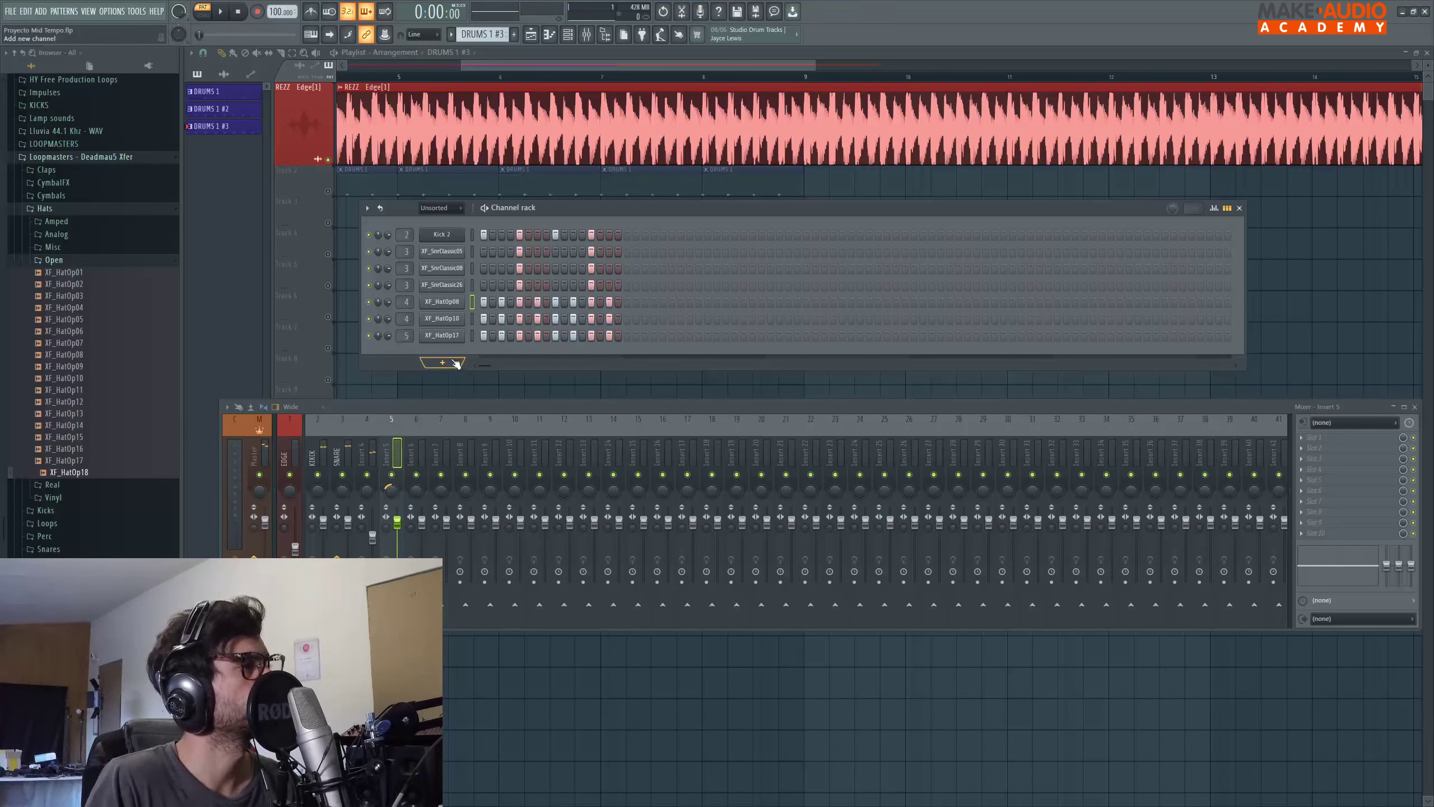
Clear XF_HatOp10's steps in DRUMS 1 #3 and lower mixer track 5's volume to 75% while the pattern plays
{"action": "left_click_drag", "start_coordinate": [481, 320], "coordinate": [618, 338]}
{"action": "key", "text": "space"}
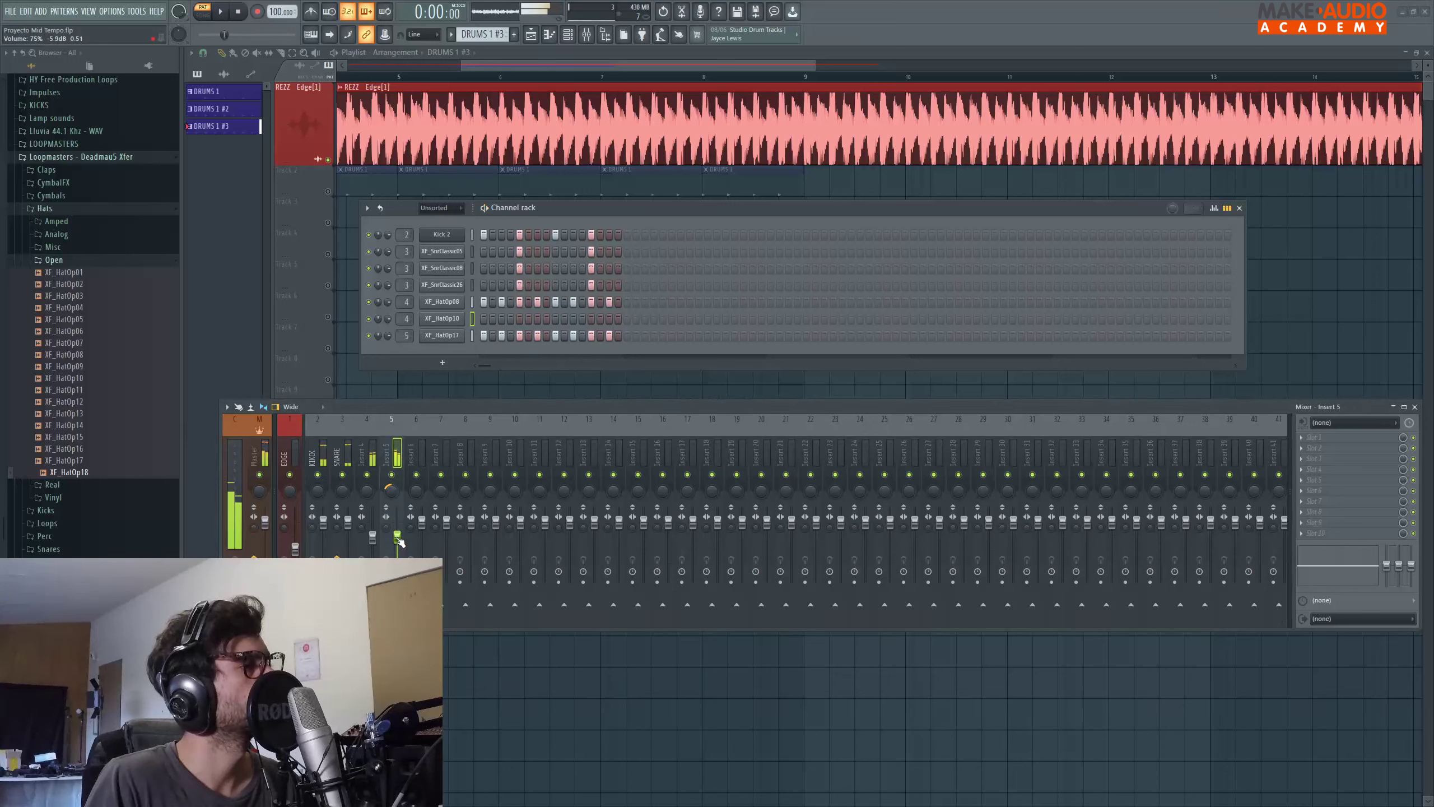
{"action": "key", "text": "space"}
Close the channel rack and play the reference track from bar 9 in song mode
{"action": "left_click", "coordinate": [629, 65]}
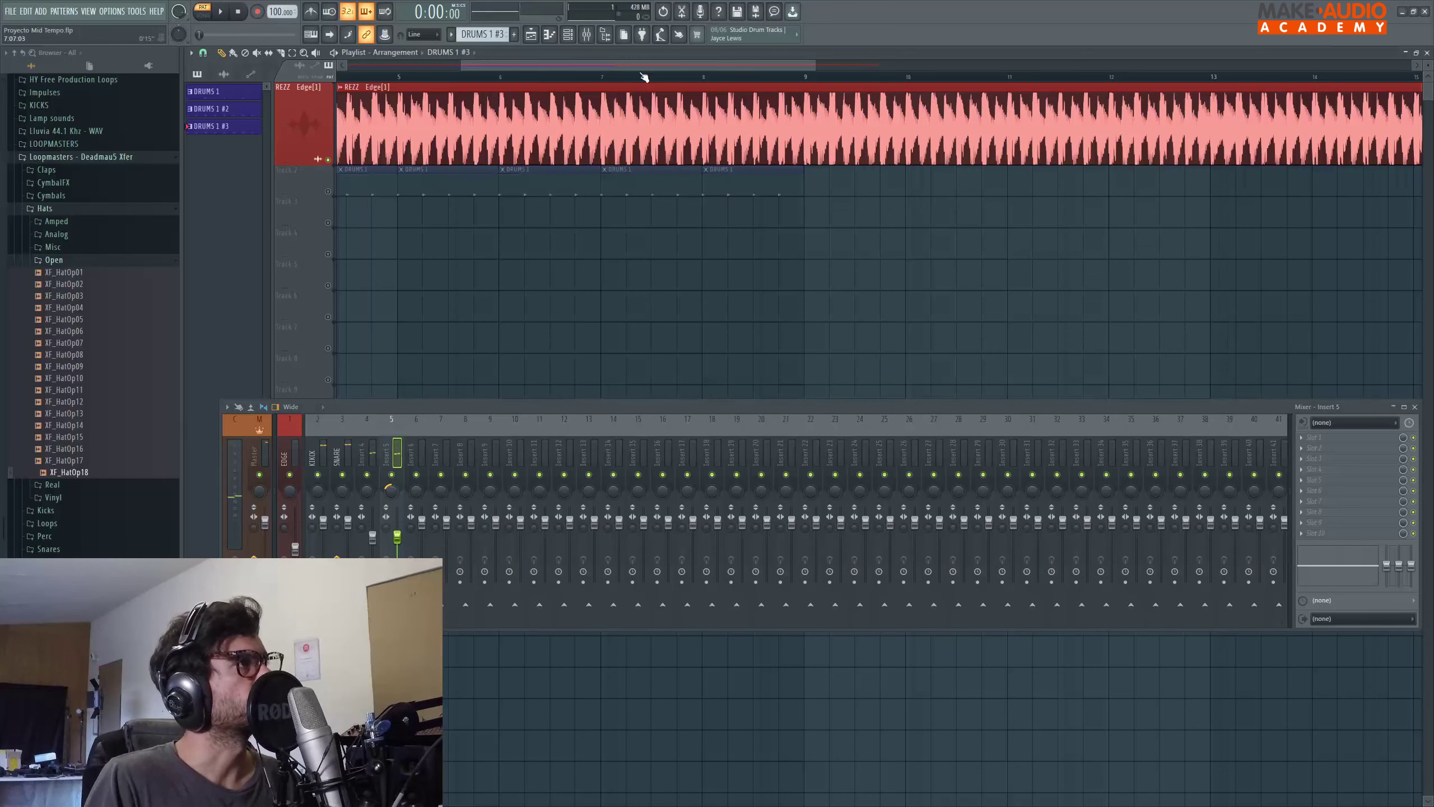
{"action": "left_click_drag", "start_coordinate": [642, 64], "coordinate": [748, 65]}
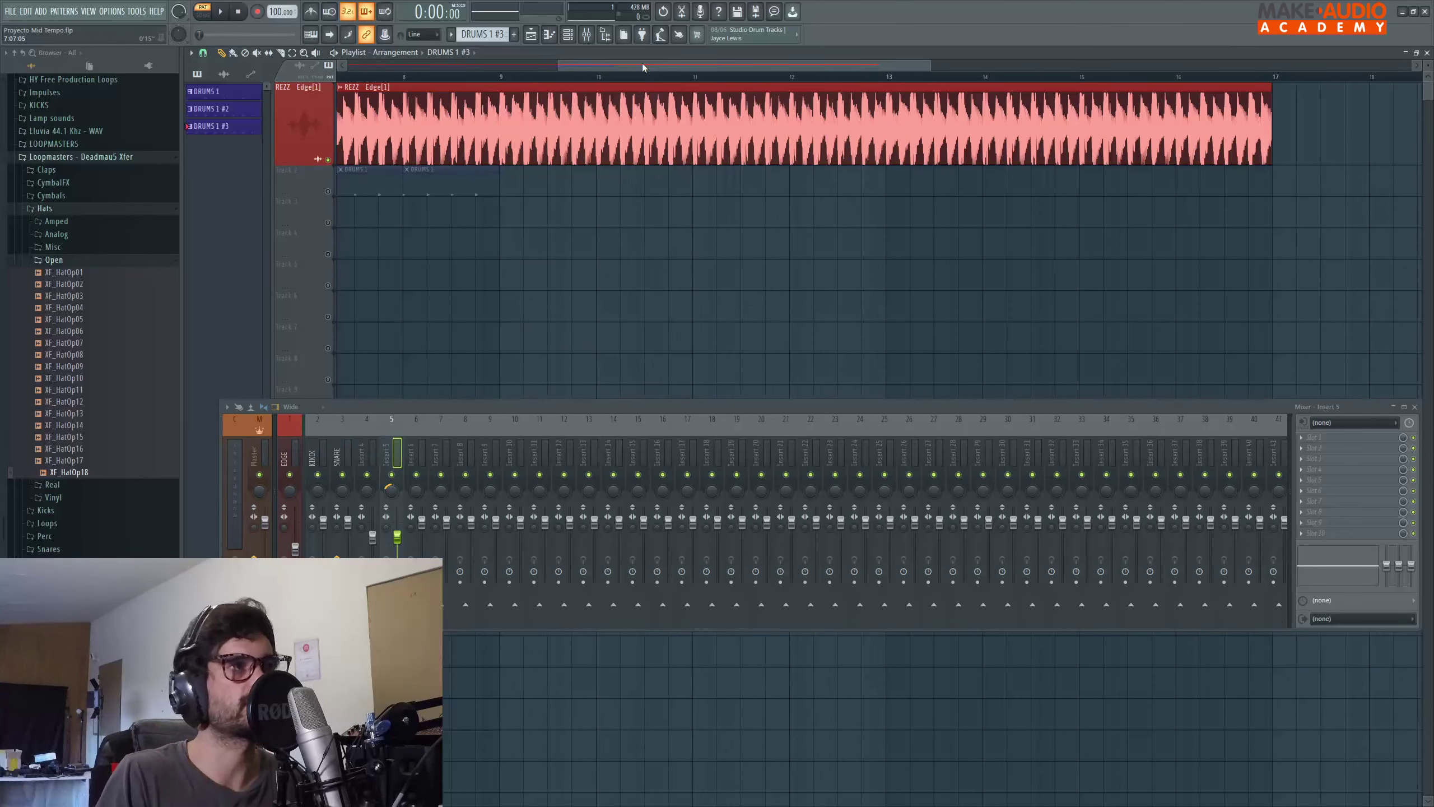
{"action": "left_click", "coordinate": [500, 77]}
{"action": "key", "text": "space"}
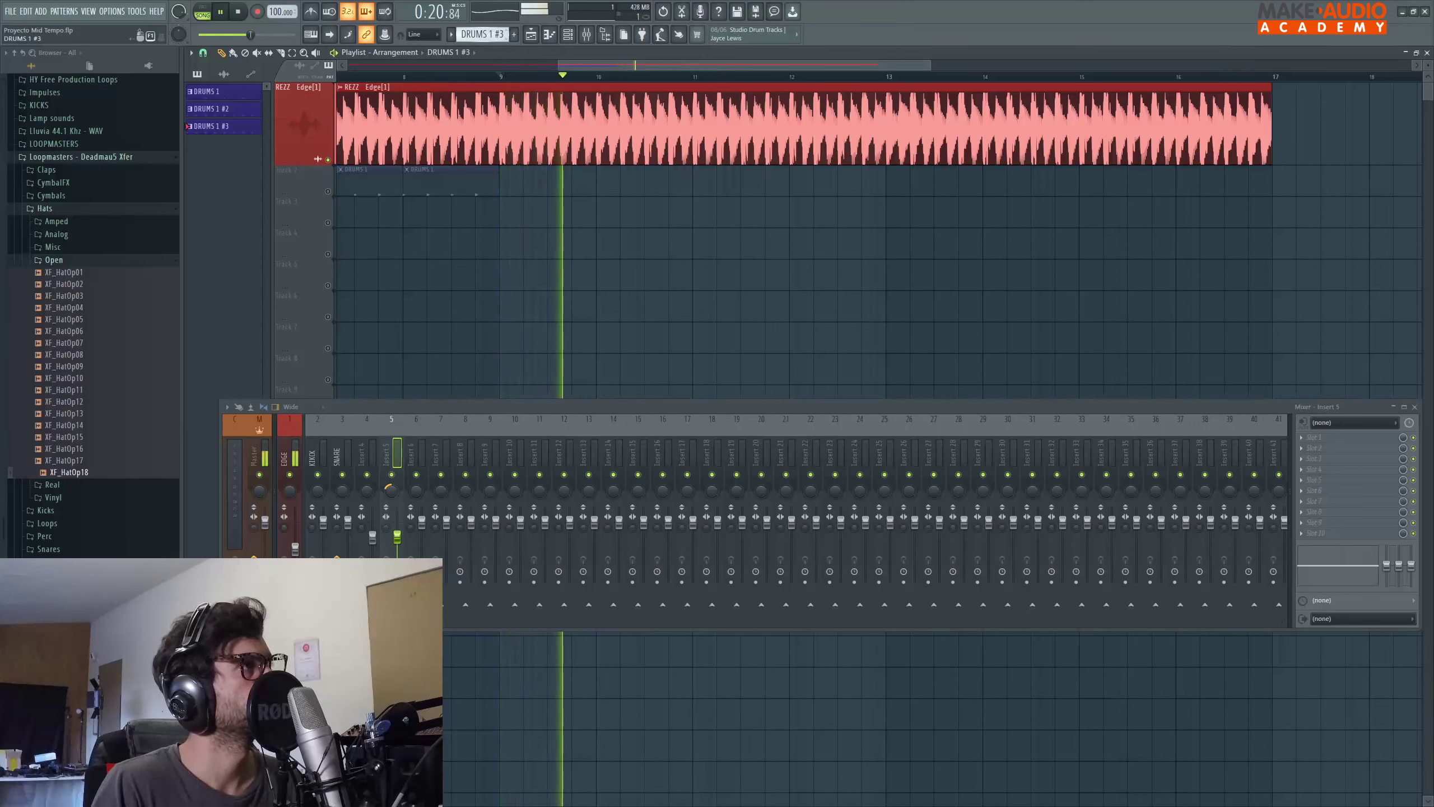
Stop playback and place DRUMS 1 #2 at bars 9 and 10 and DRUMS 1 #3 at bars 11 and 12 on Track 2
{"action": "left_click", "coordinate": [223, 109]}
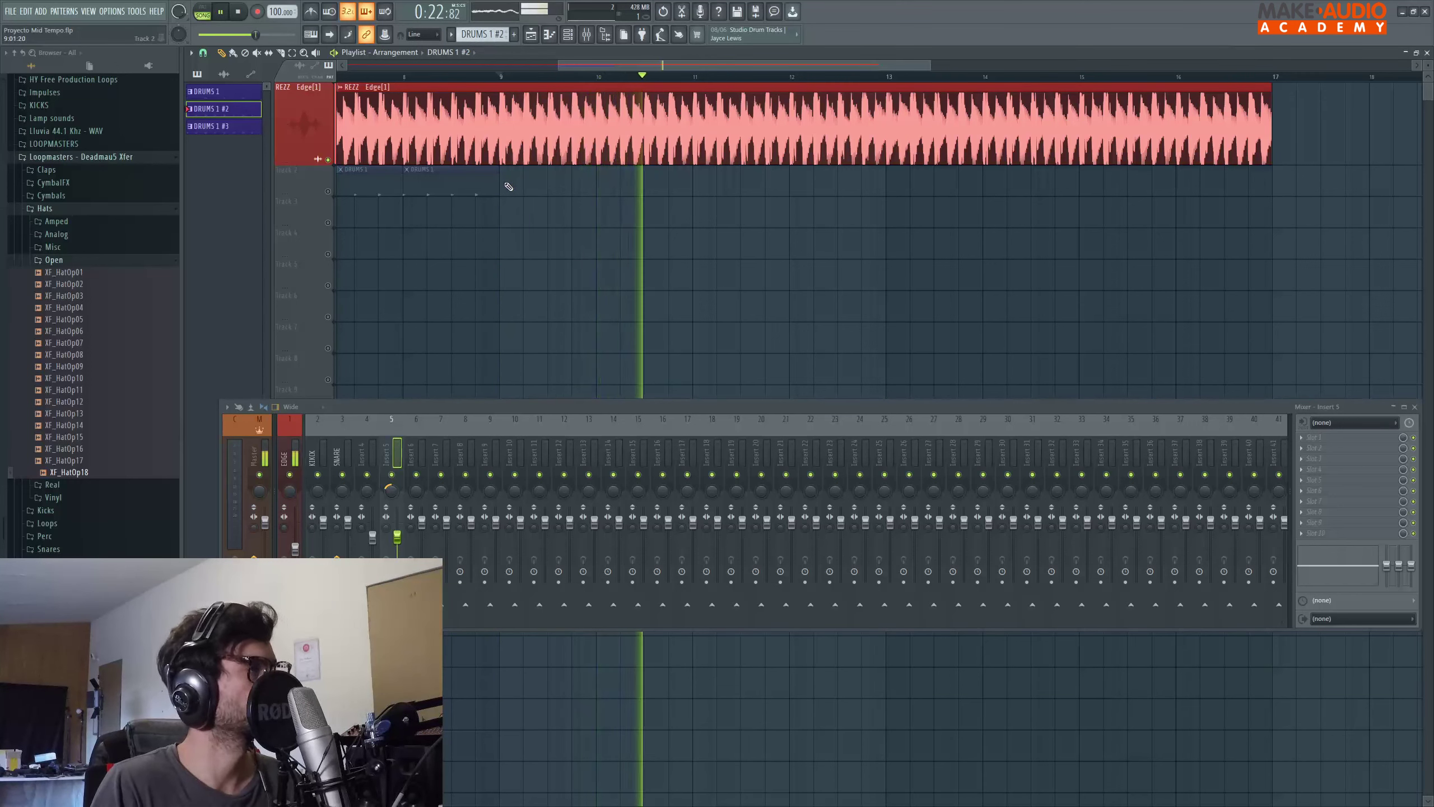
{"action": "key", "text": "space"}
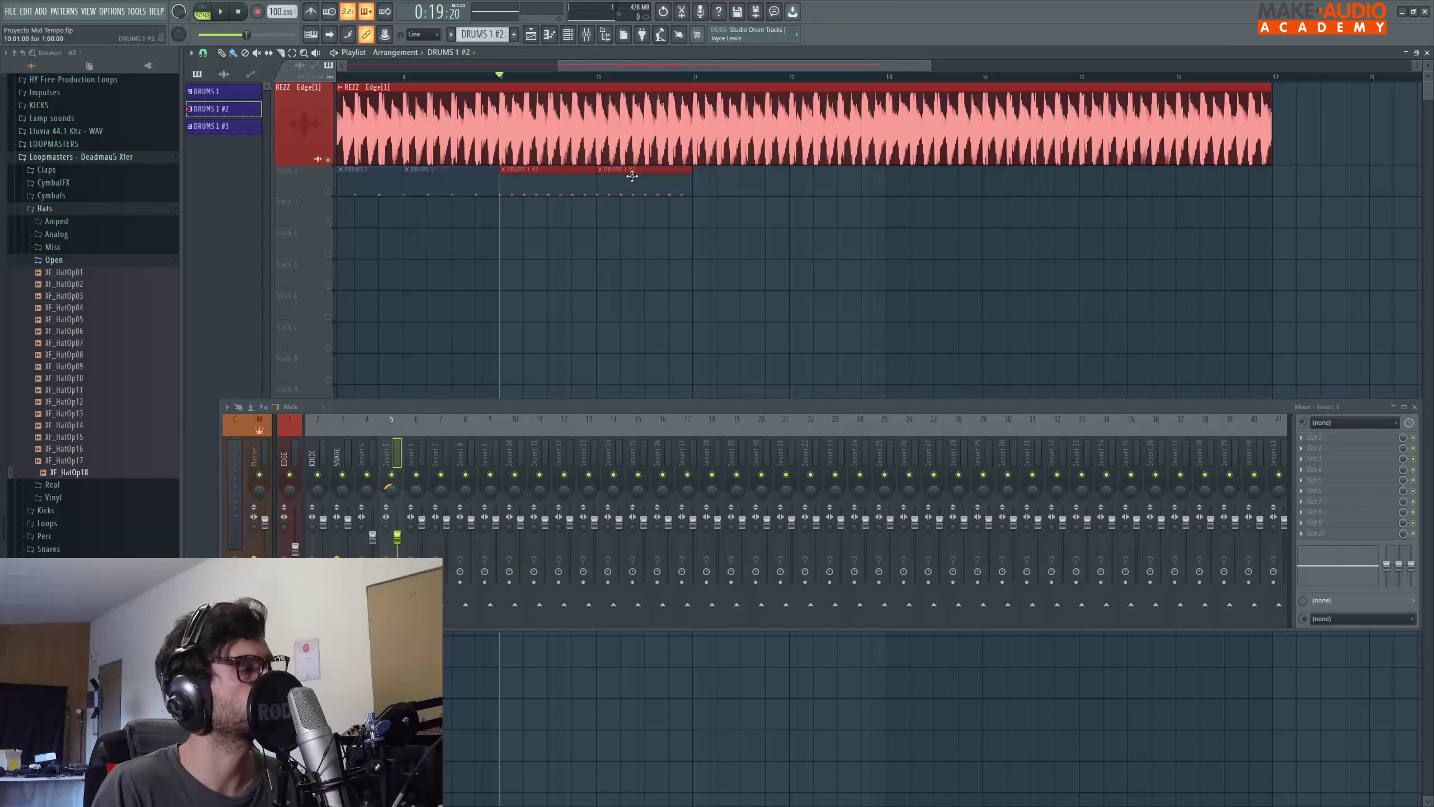
{"action": "scroll", "coordinate": [502, 35], "scroll_direction": "down", "scroll_amount": 1}
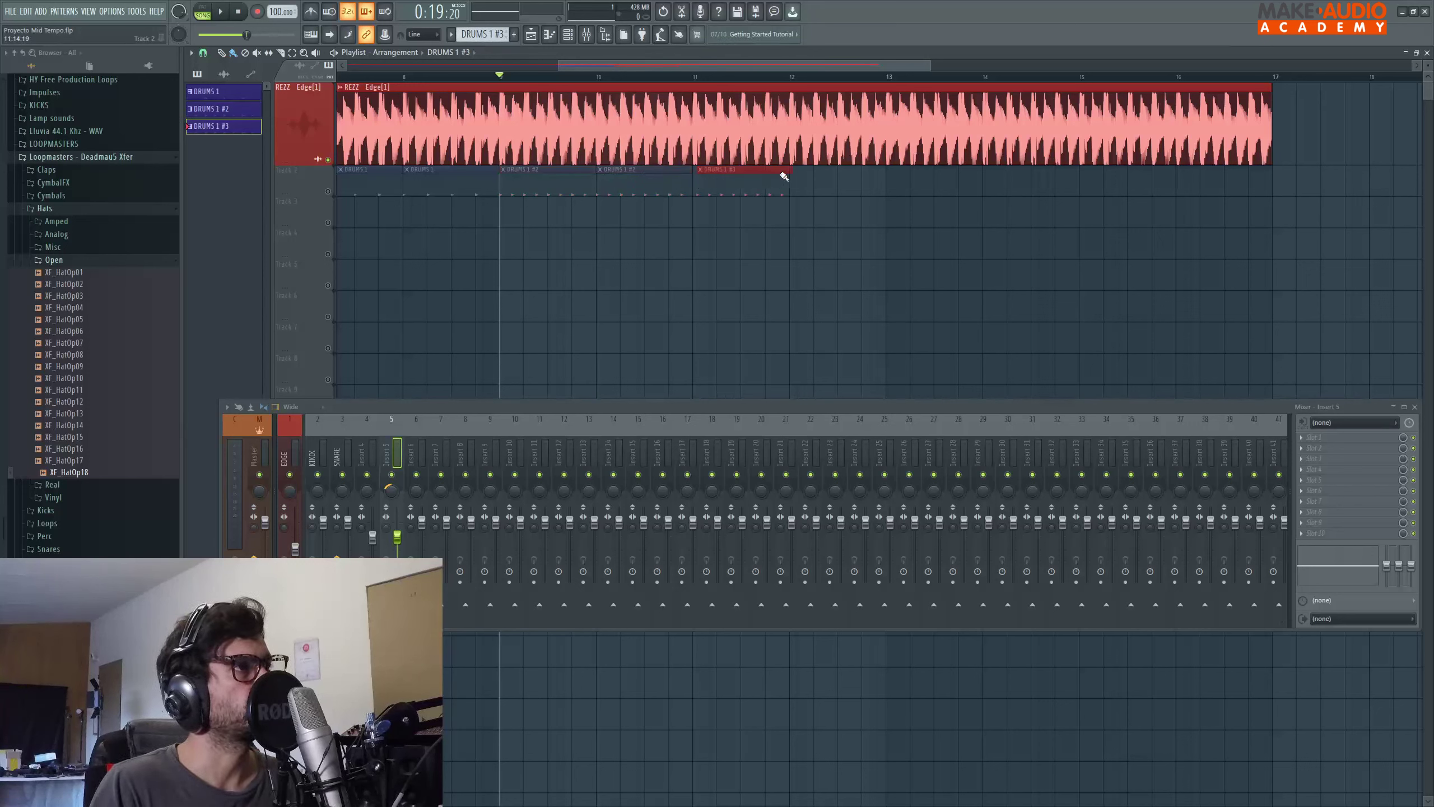
Continue the drum track with DRUMS 1 #2 at bars 13 and 14 and DRUMS 1 #3 at bars 15 and 16
{"action": "left_click", "coordinate": [620, 182]}
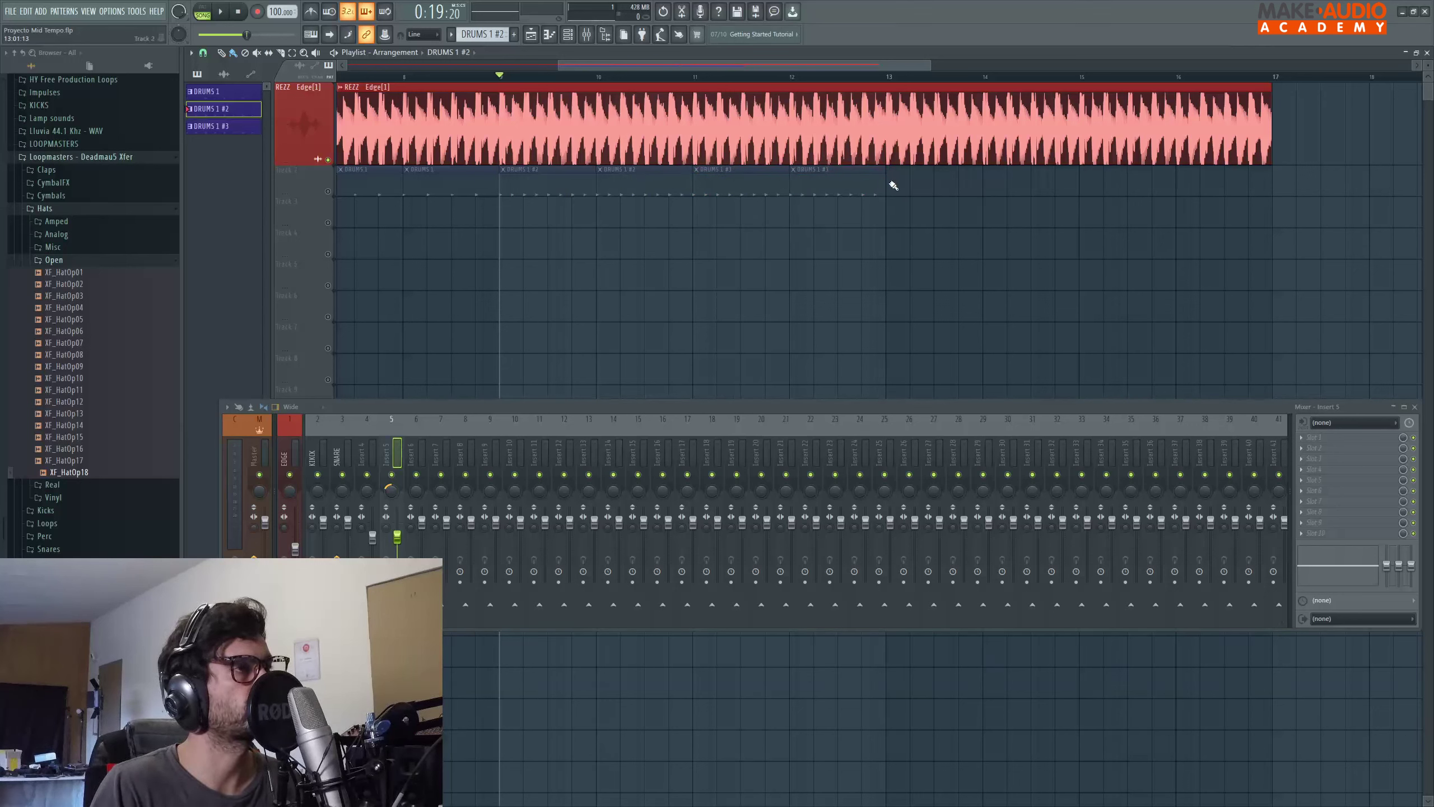
{"action": "left_click_drag", "start_coordinate": [894, 186], "coordinate": [1028, 180]}
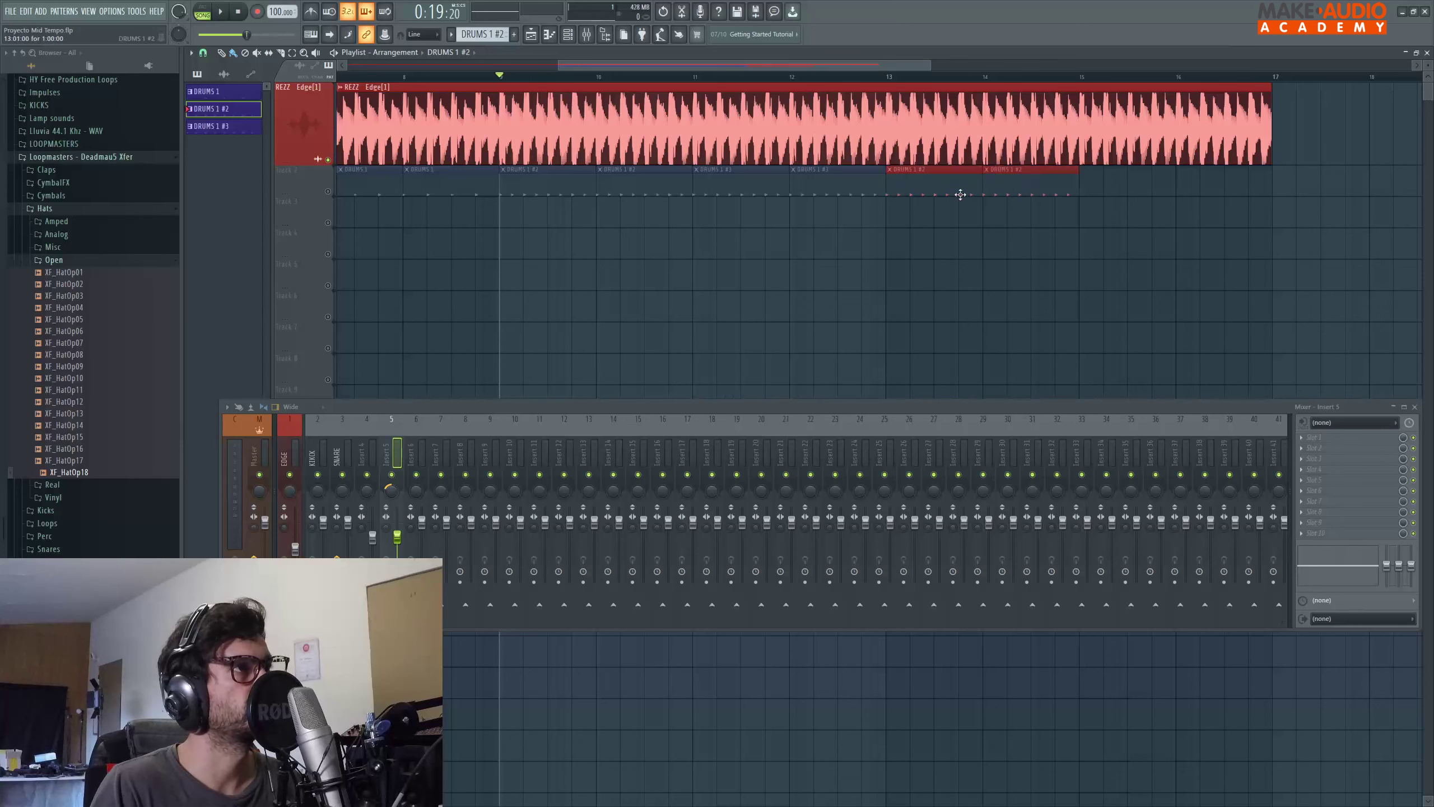
{"action": "left_click", "coordinate": [848, 189]}
{"action": "left_click_drag", "start_coordinate": [1087, 187], "coordinate": [1185, 180]}
Mute the REZZ reference clip and solo the drum patterns on Track 2
{"action": "scroll", "coordinate": [1153, 182], "scroll_direction": "down", "scroll_amount": 3}
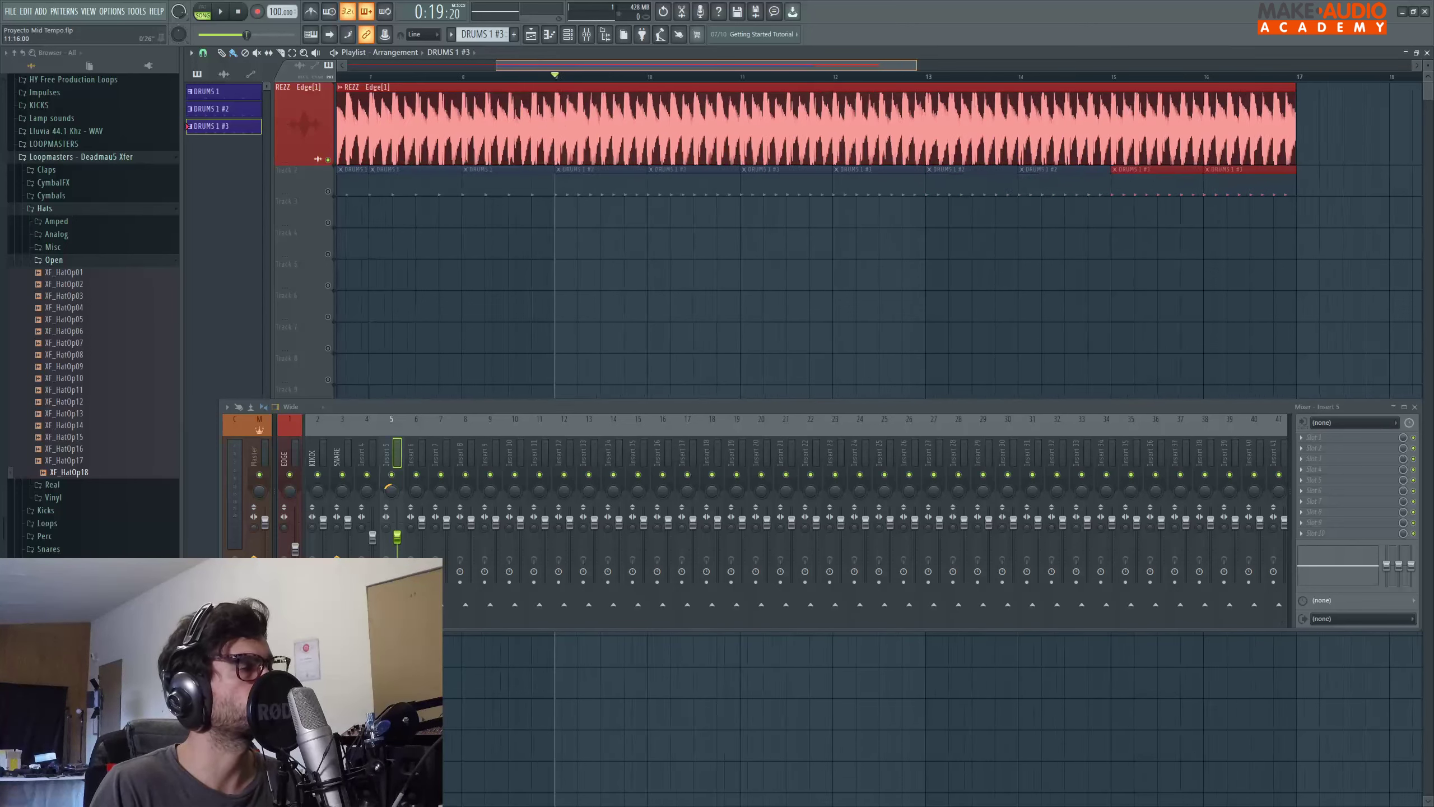
{"action": "key", "text": "t"}
{"action": "left_click", "coordinate": [668, 131]}
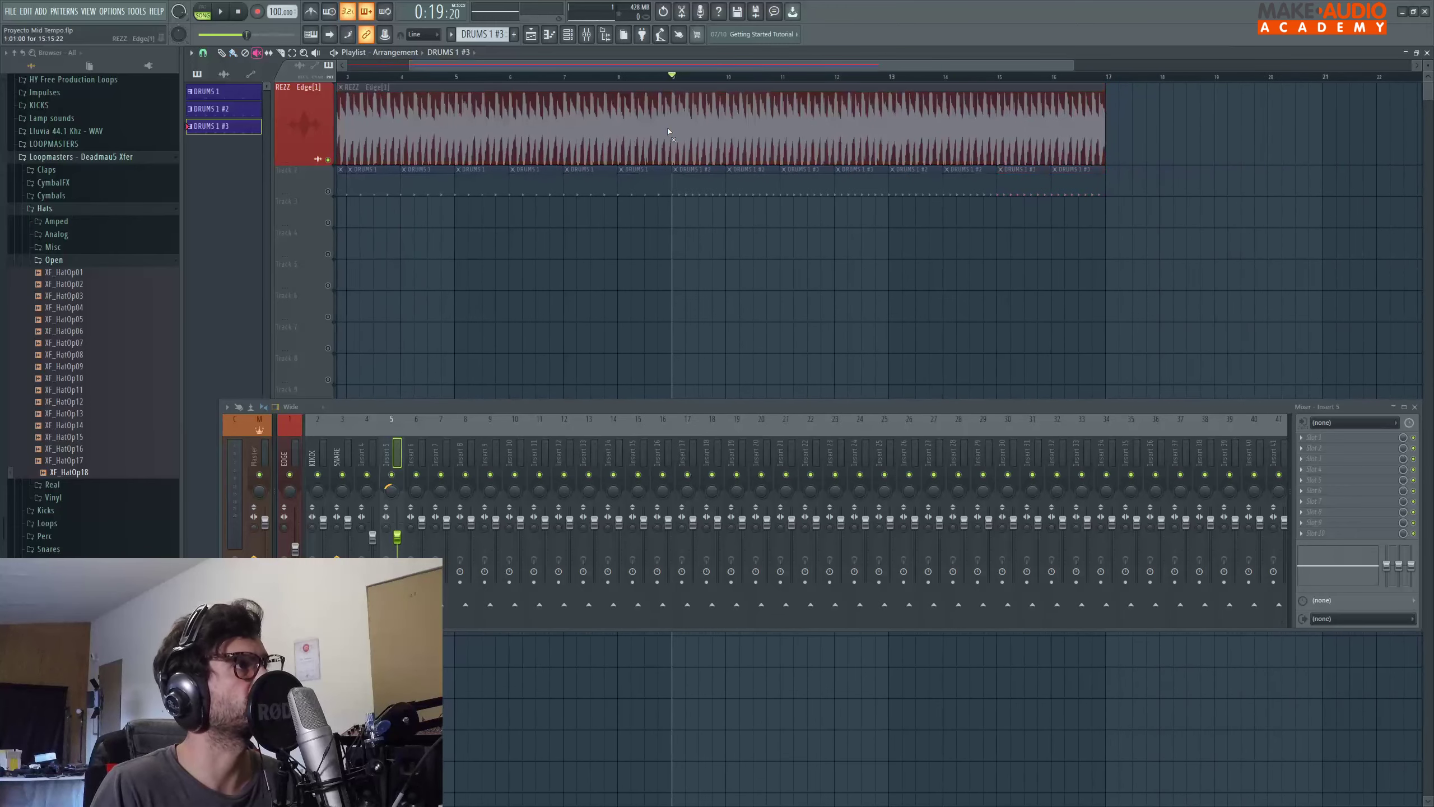
{"action": "right_click", "coordinate": [323, 186]}
{"action": "left_click", "coordinate": [331, 192]}
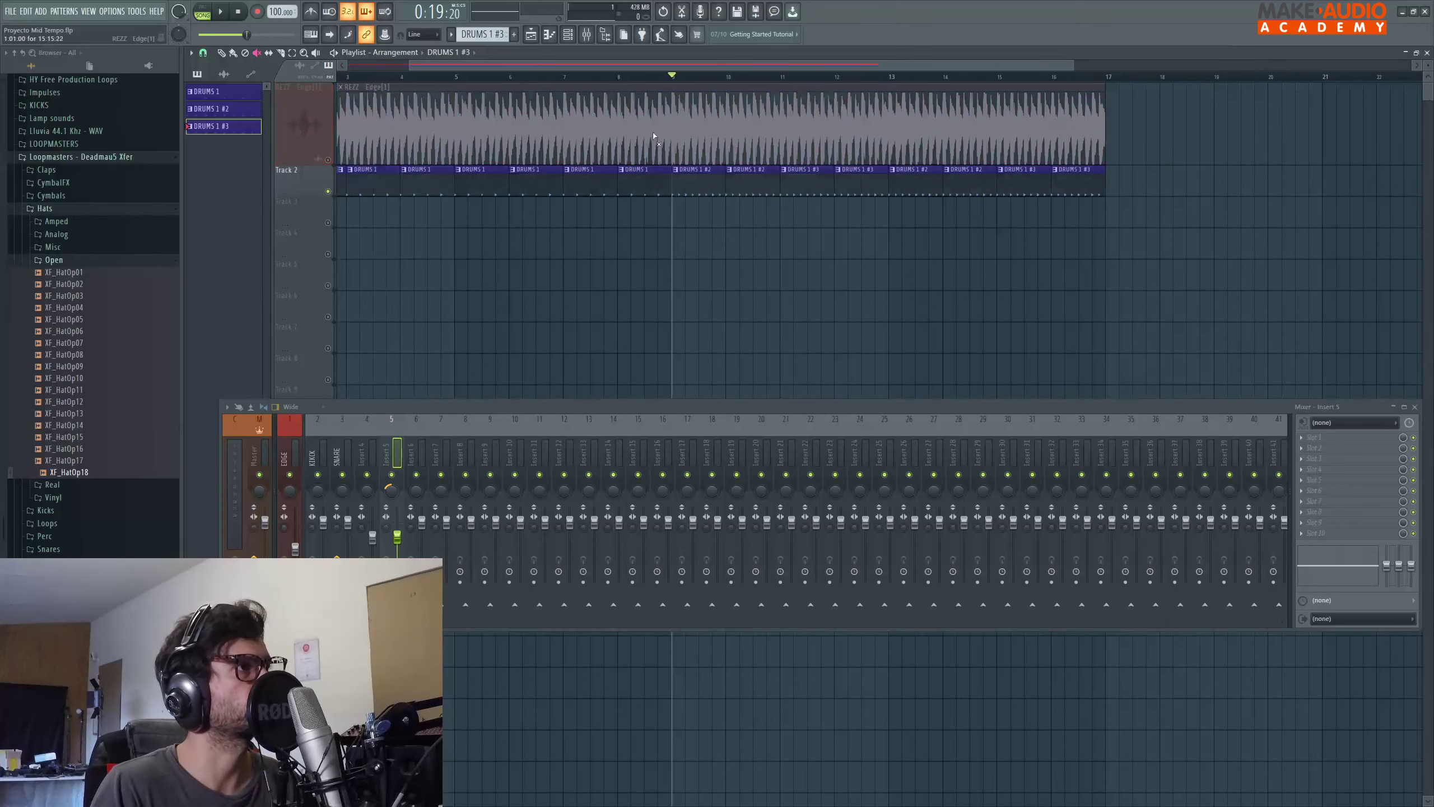
Play the soloed drum arrangement from bar 8 through bar 16, then return the playhead to bar 8
{"action": "left_click", "coordinate": [617, 76]}
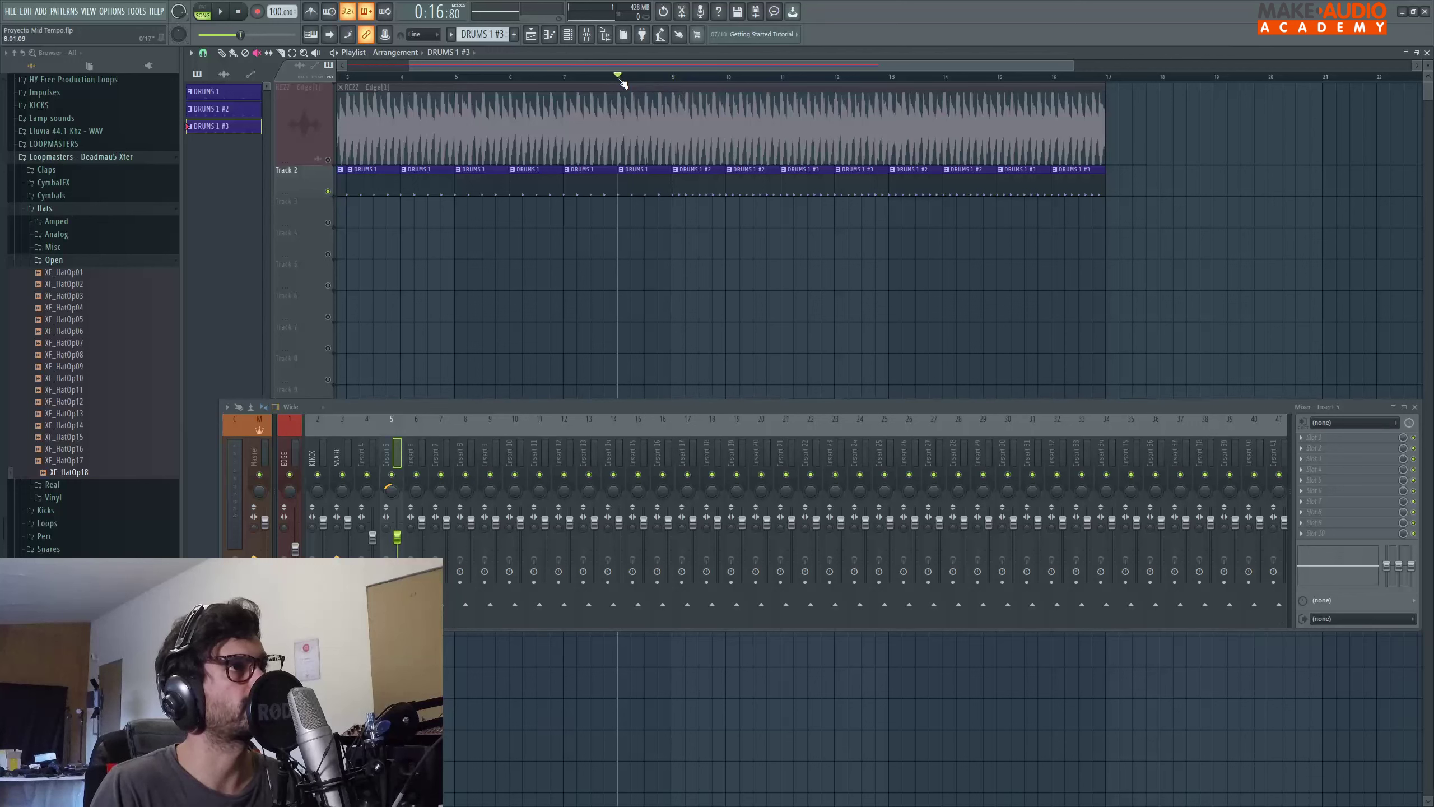
{"action": "key", "text": "space"}
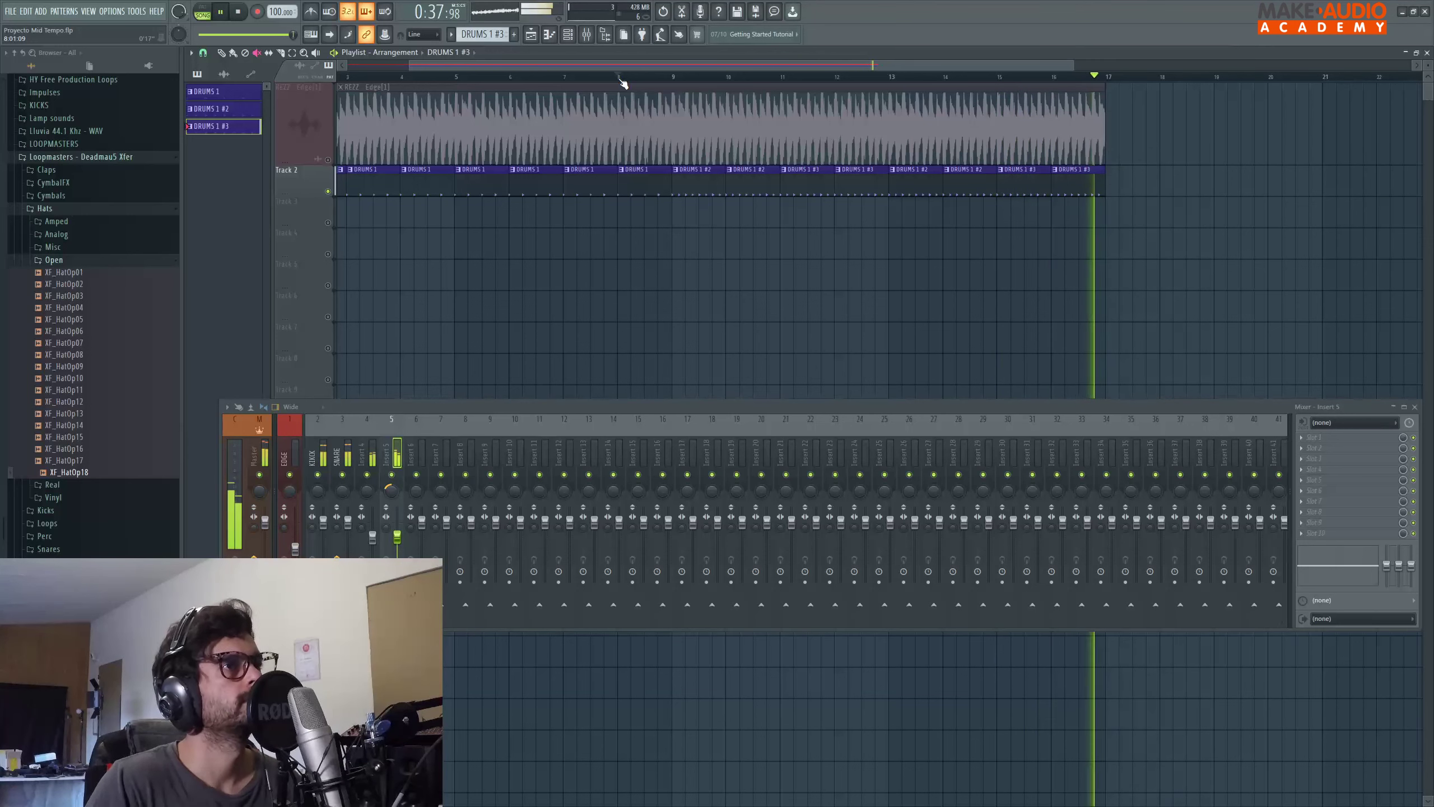
{"action": "key", "text": "space"}
{"action": "left_click", "coordinate": [619, 76]}
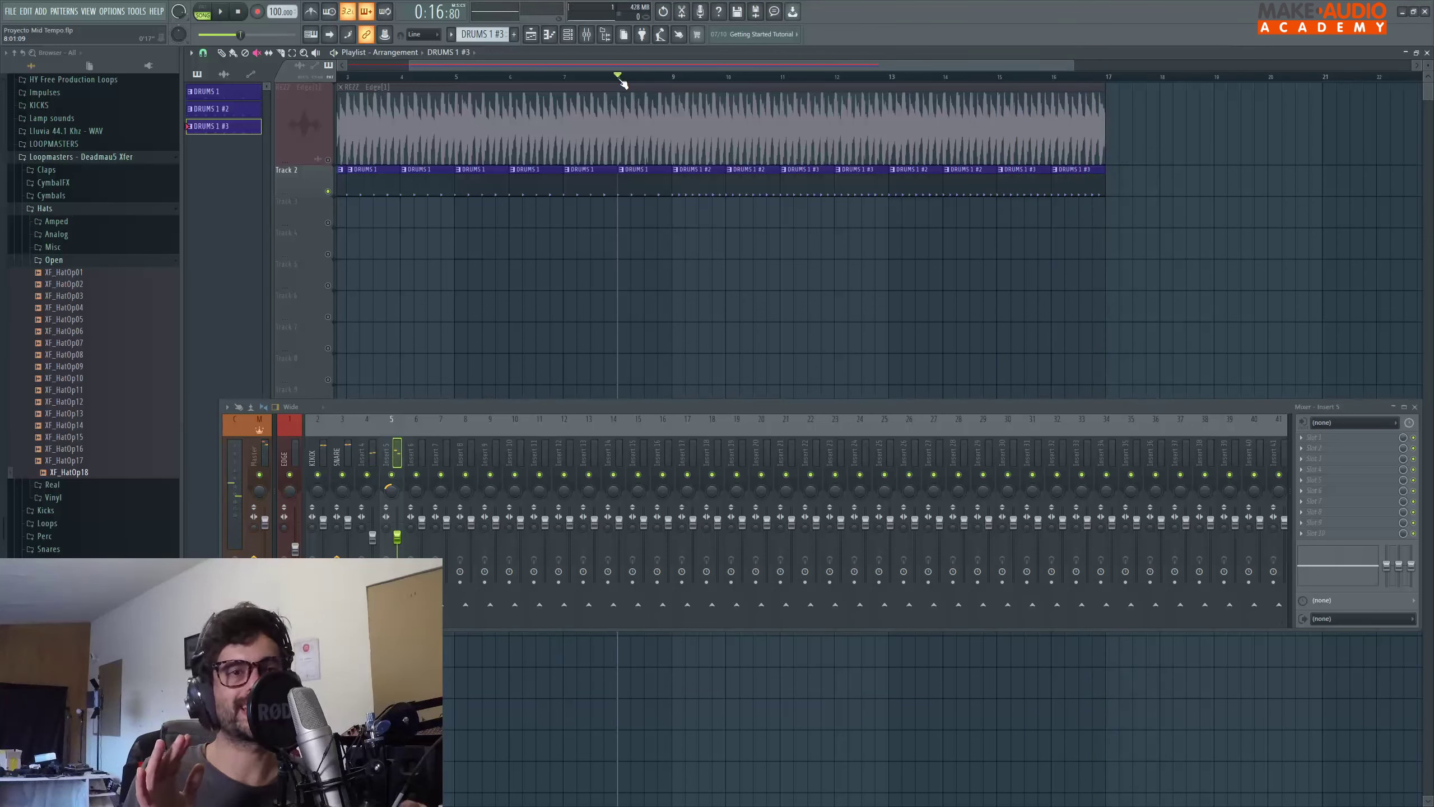